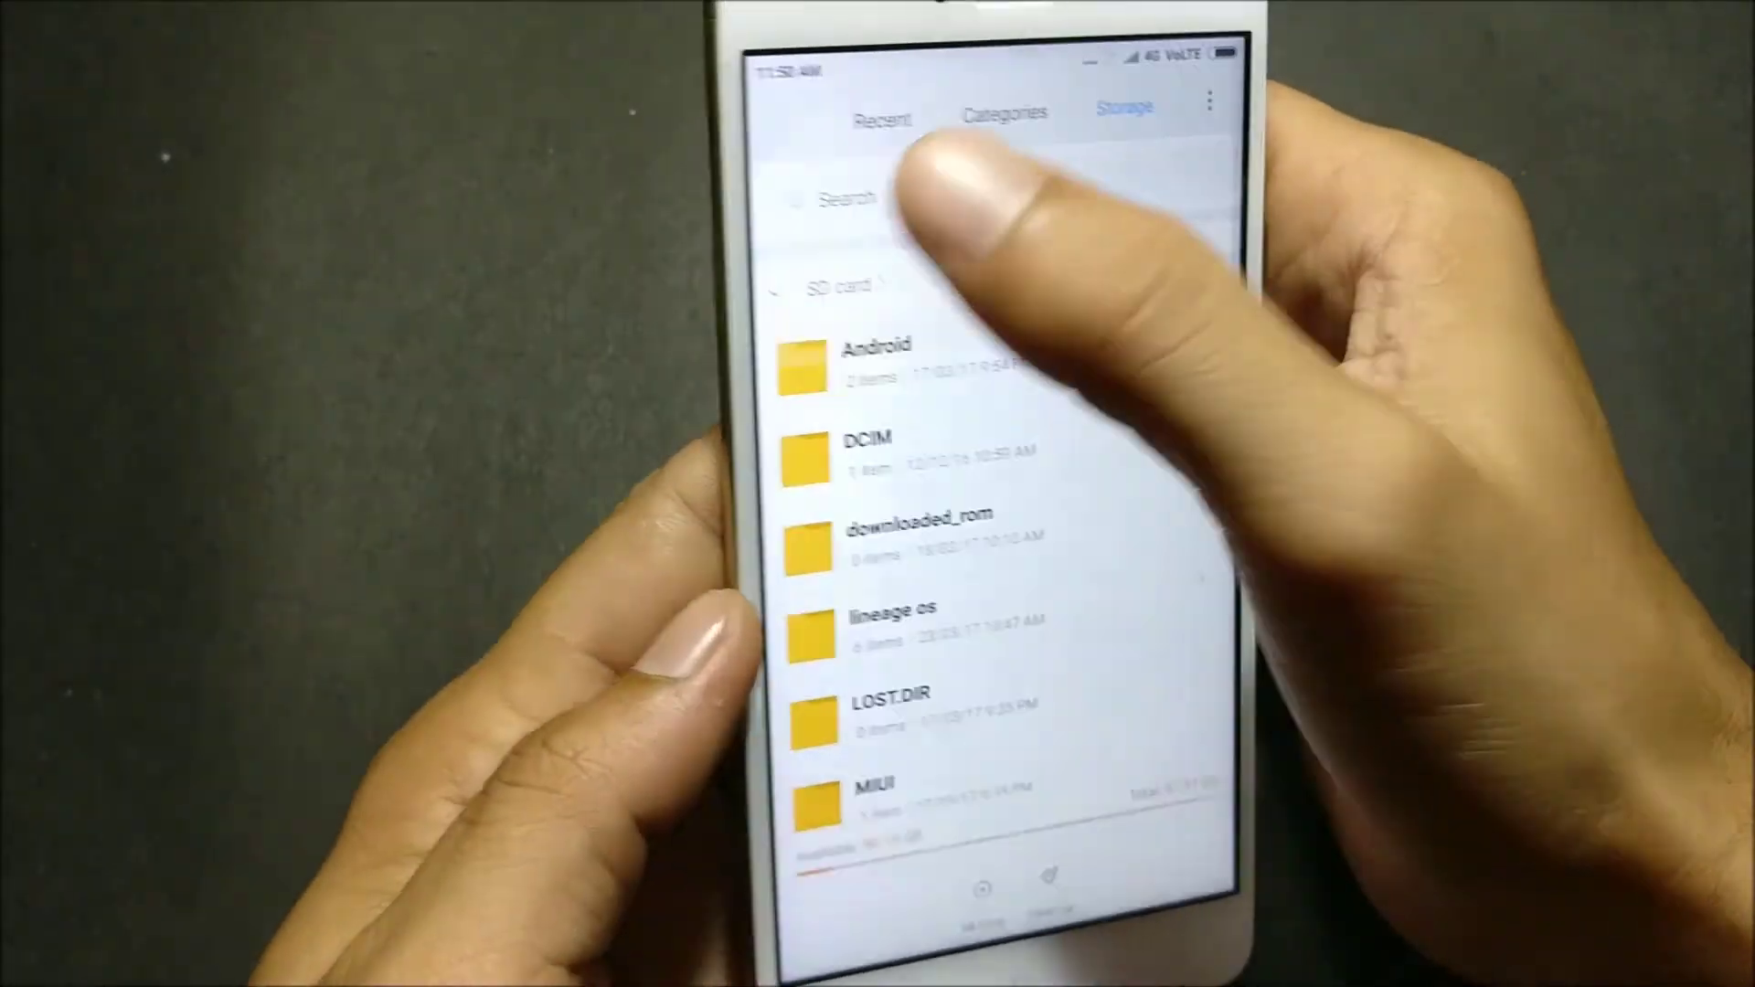
# Browse the SD card to the HexagonROM-V2.3 zip and TWRP image, then go home.
pyautogui.click(644, 247)
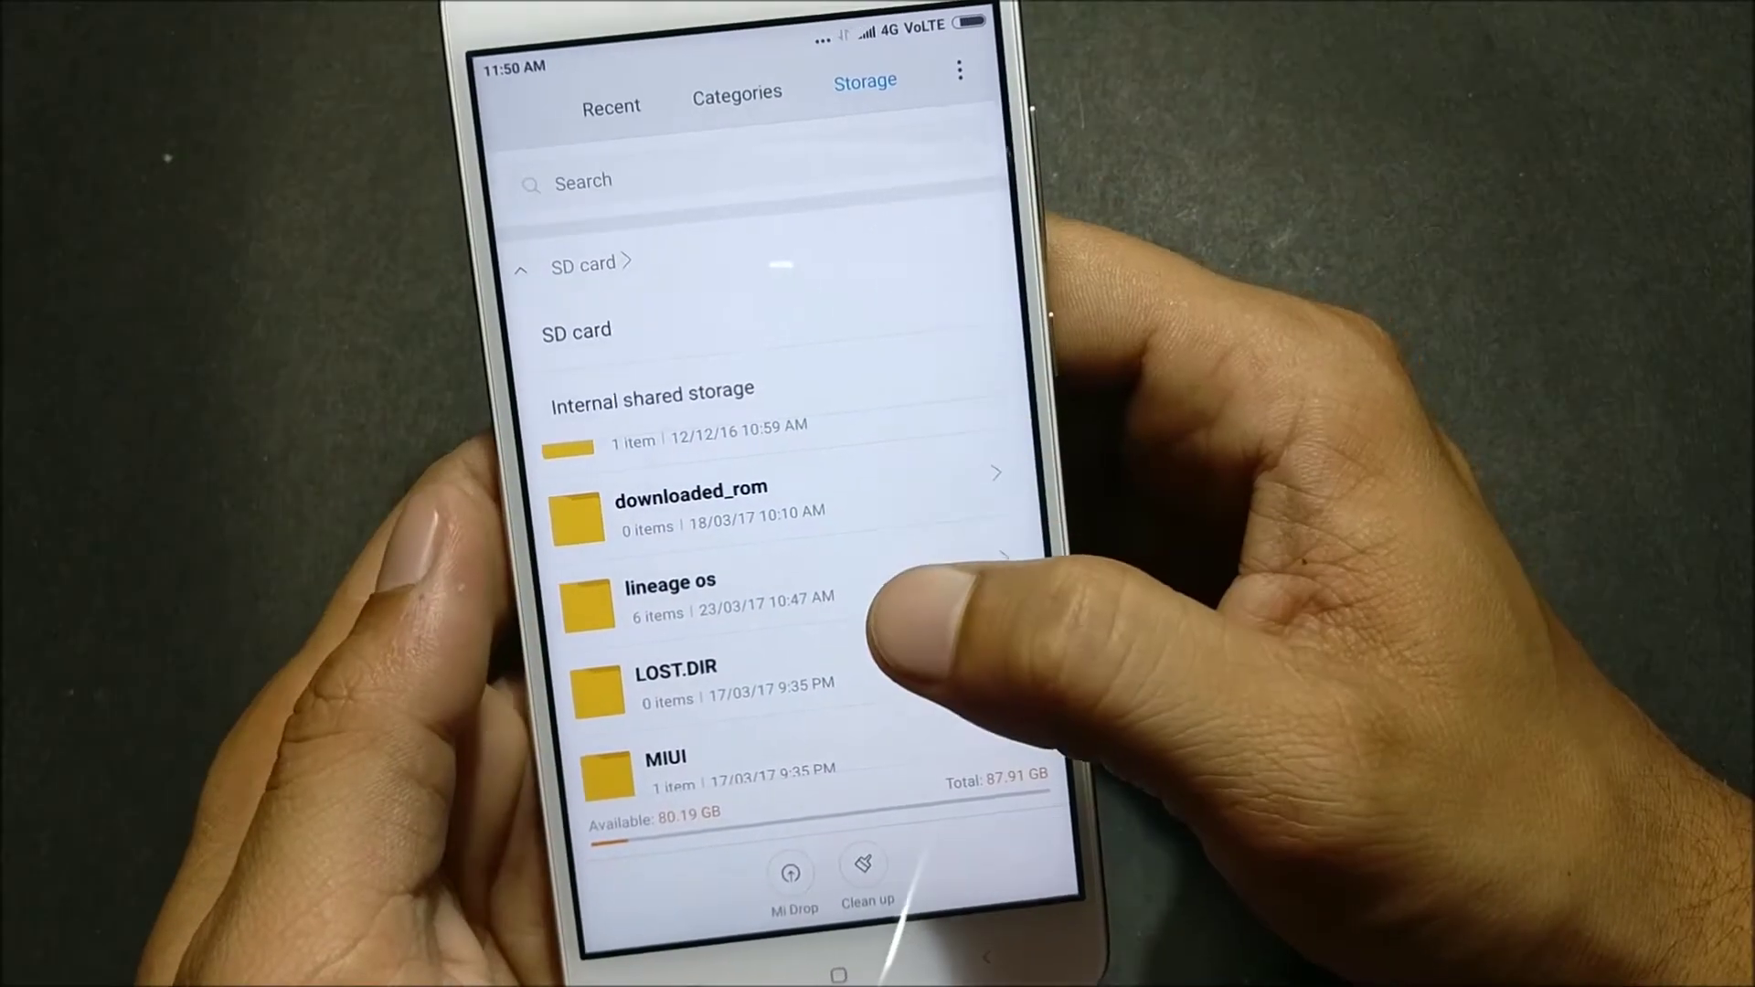
pyautogui.scroll(-5, 905, 658)
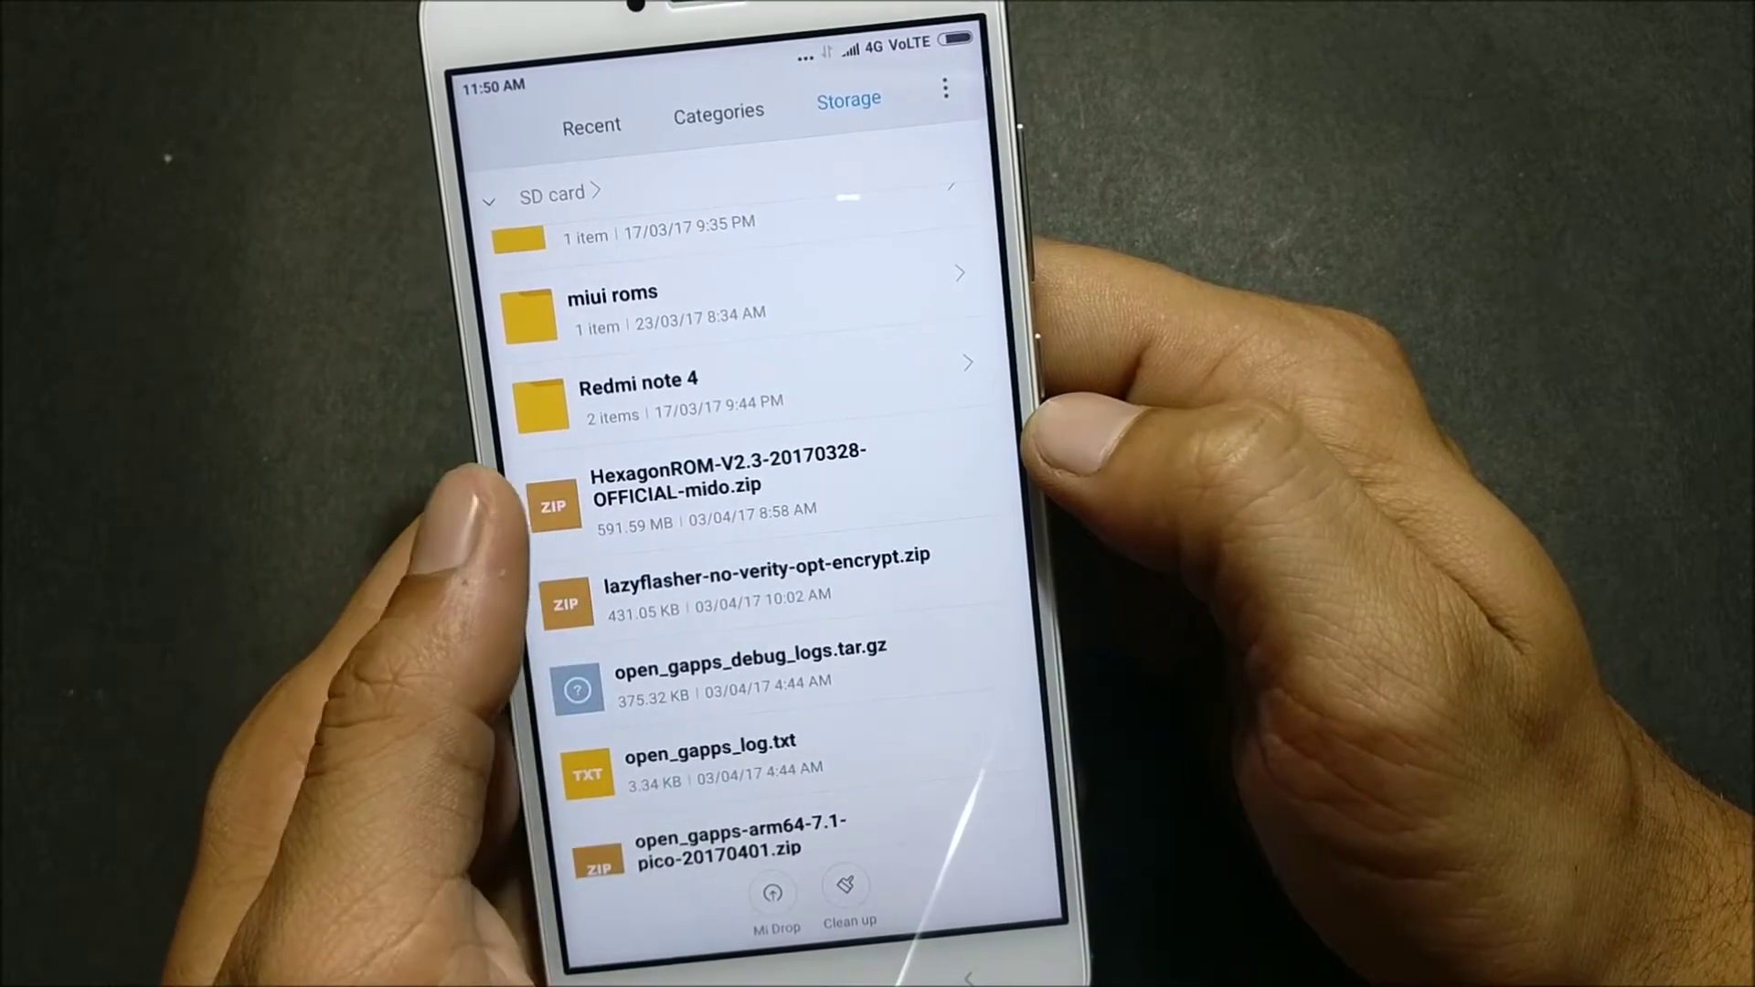
pyautogui.scroll(-2, 892, 658)
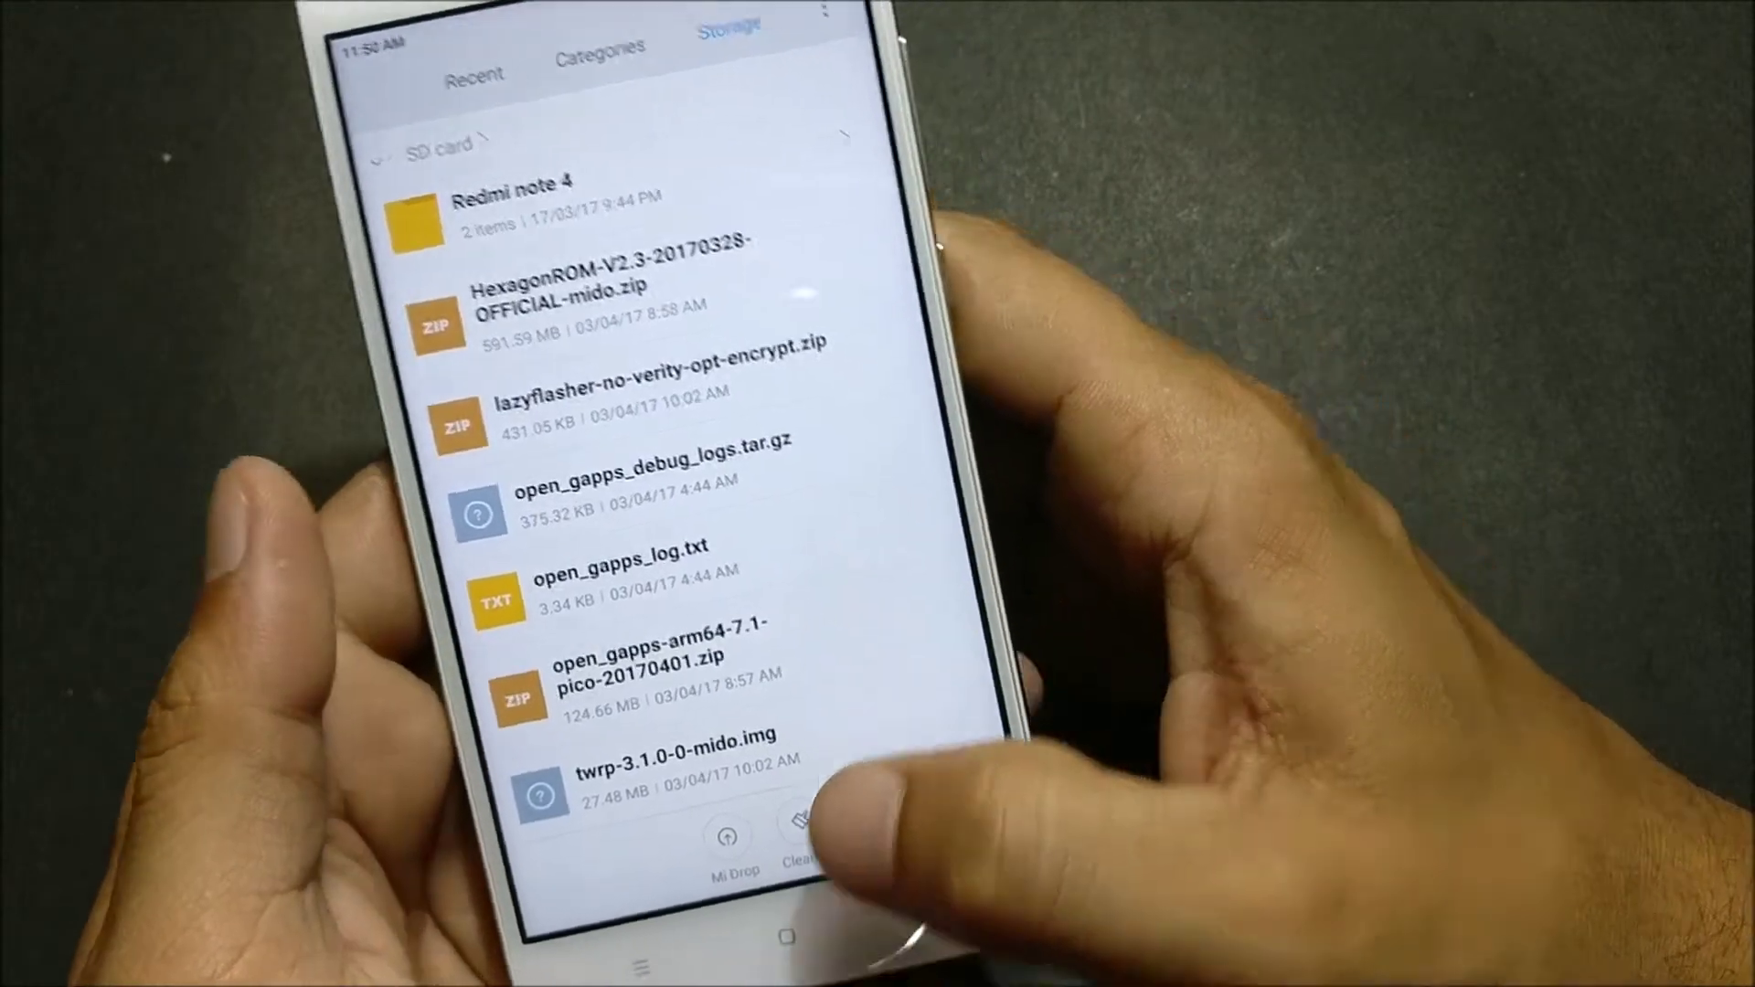
pyautogui.press('Home')
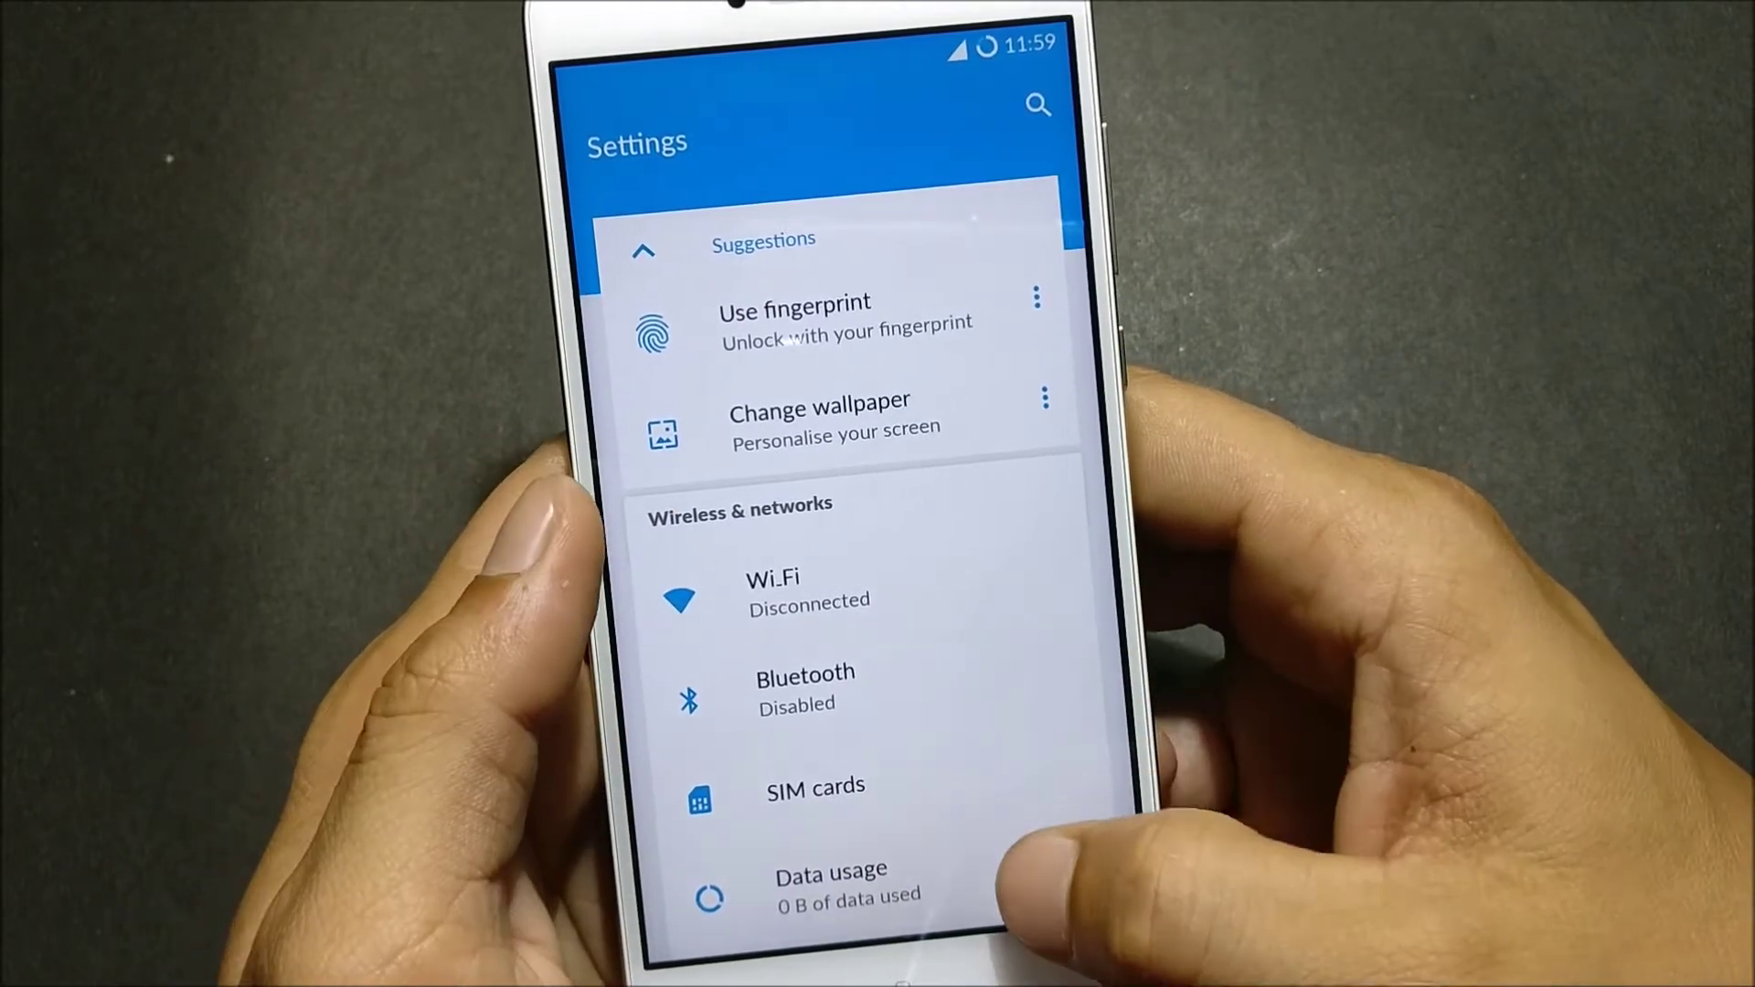
pyautogui.scroll(-3, 836, 618)
pyautogui.scroll(3, 836, 617)
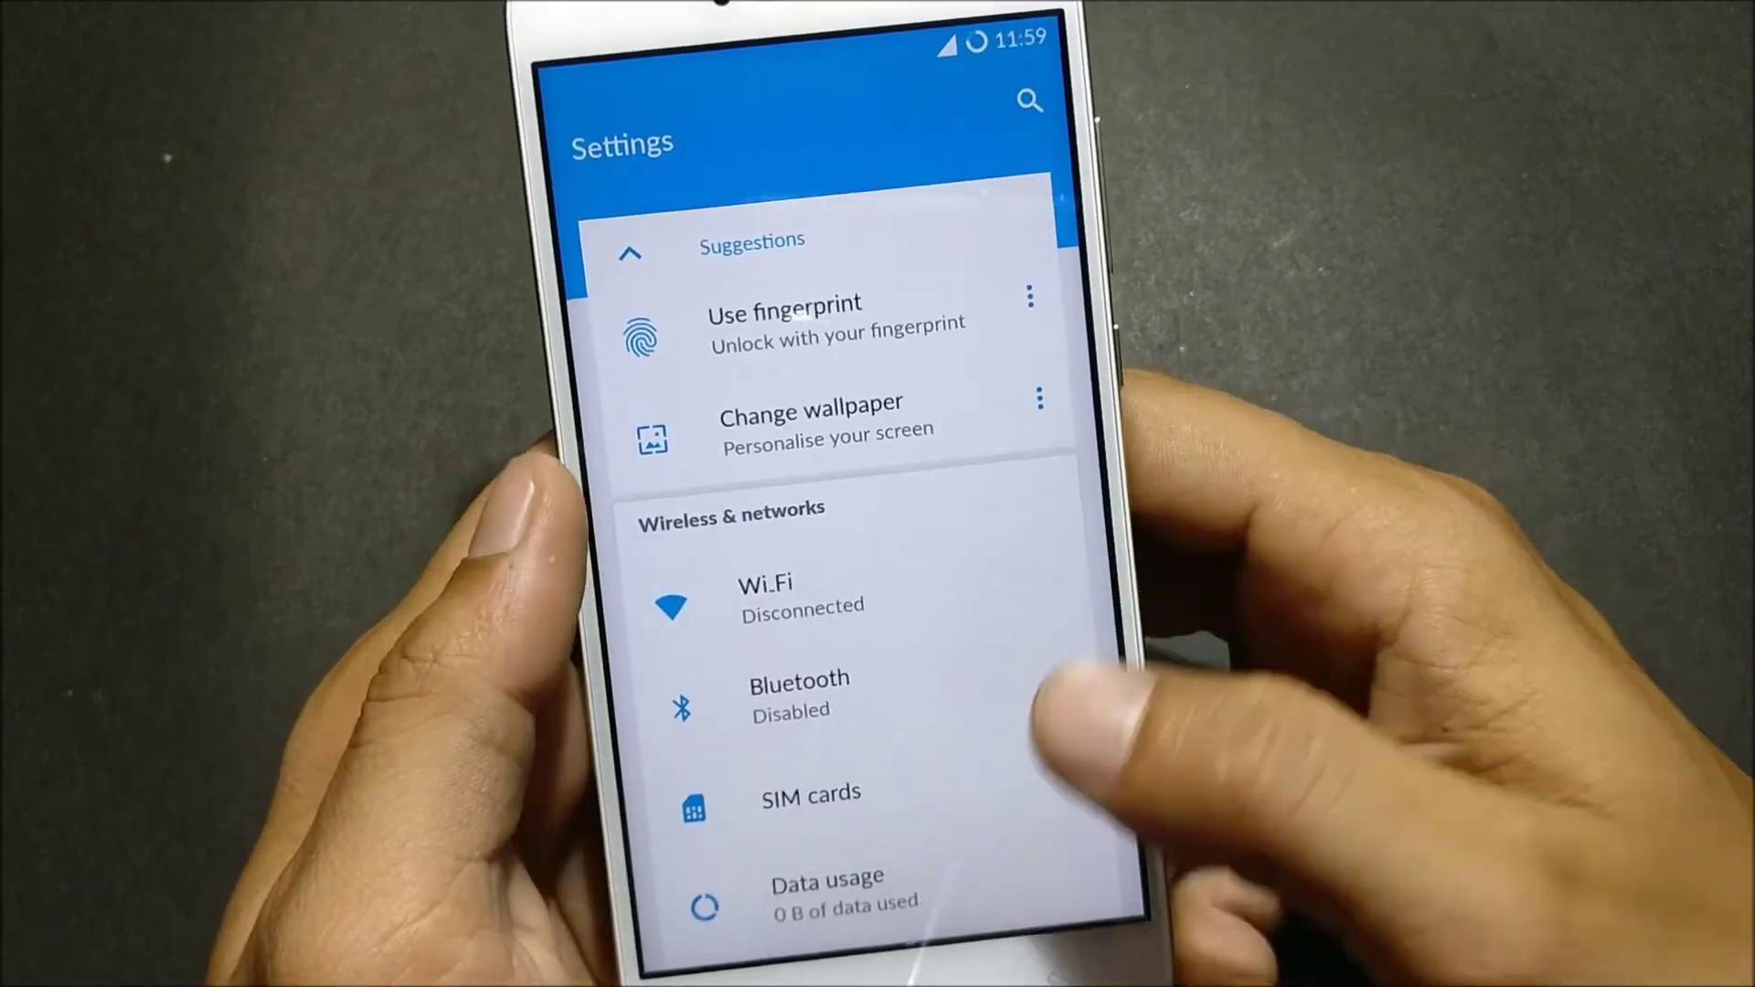
pyautogui.scroll(-1, 837, 576)
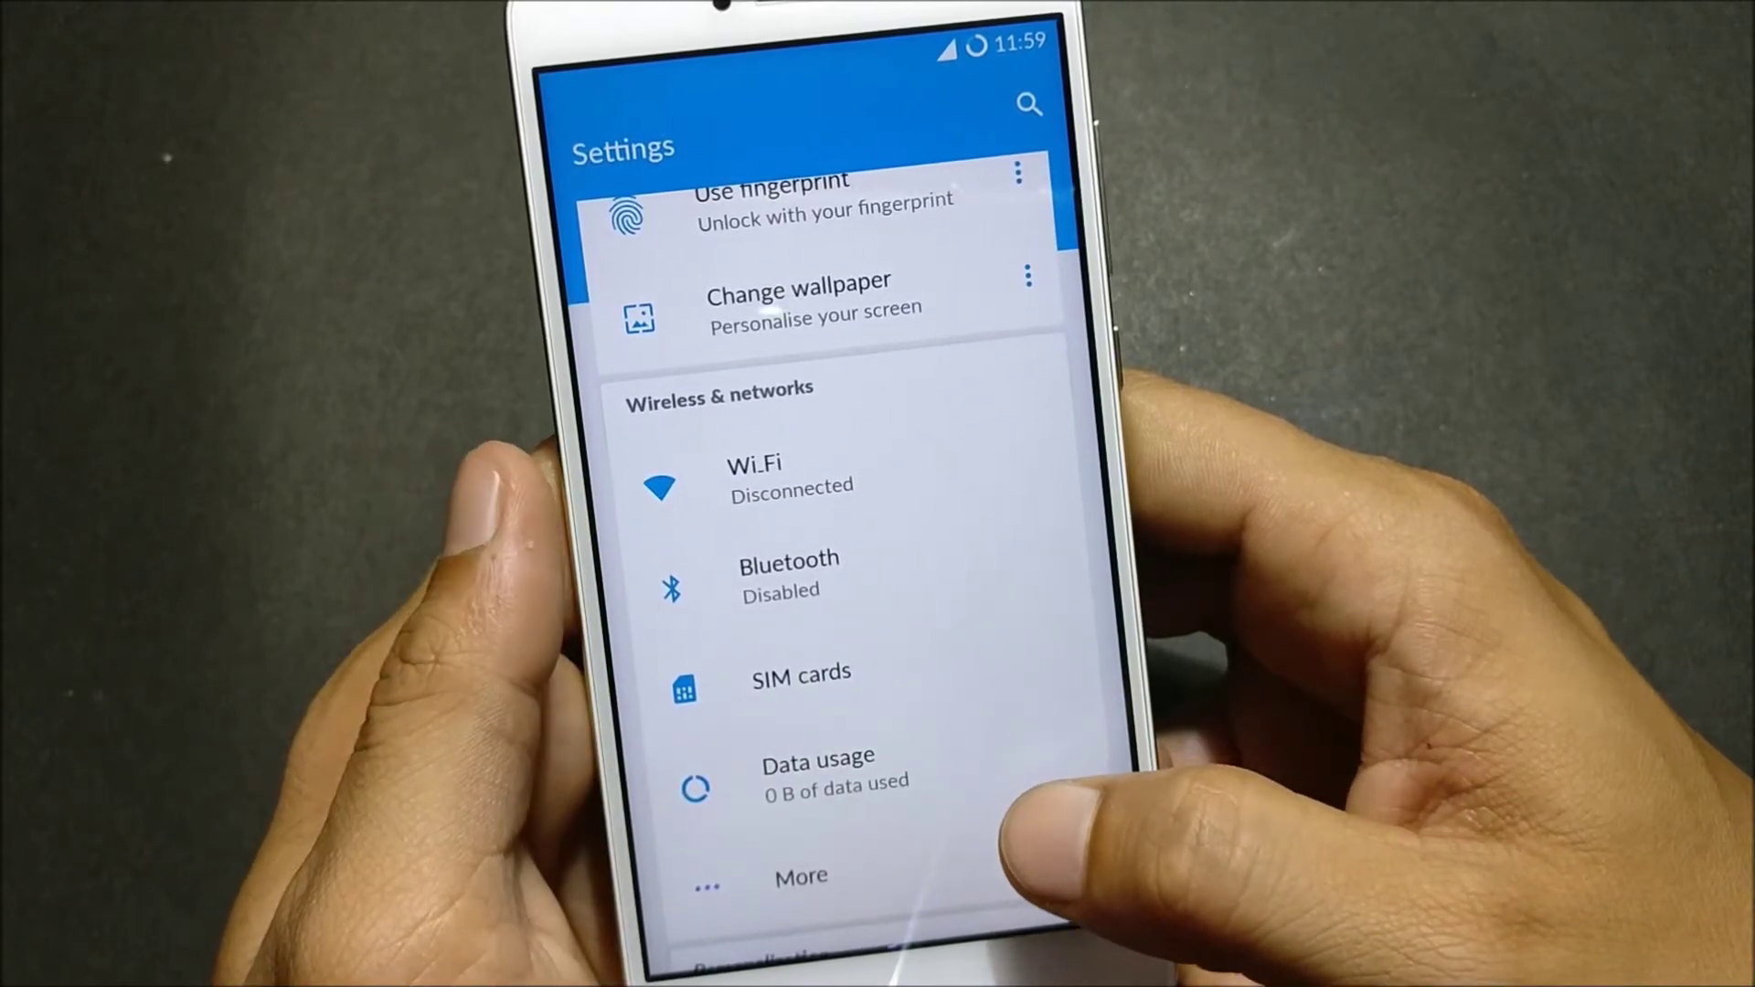
pyautogui.scroll(-1, 837, 618)
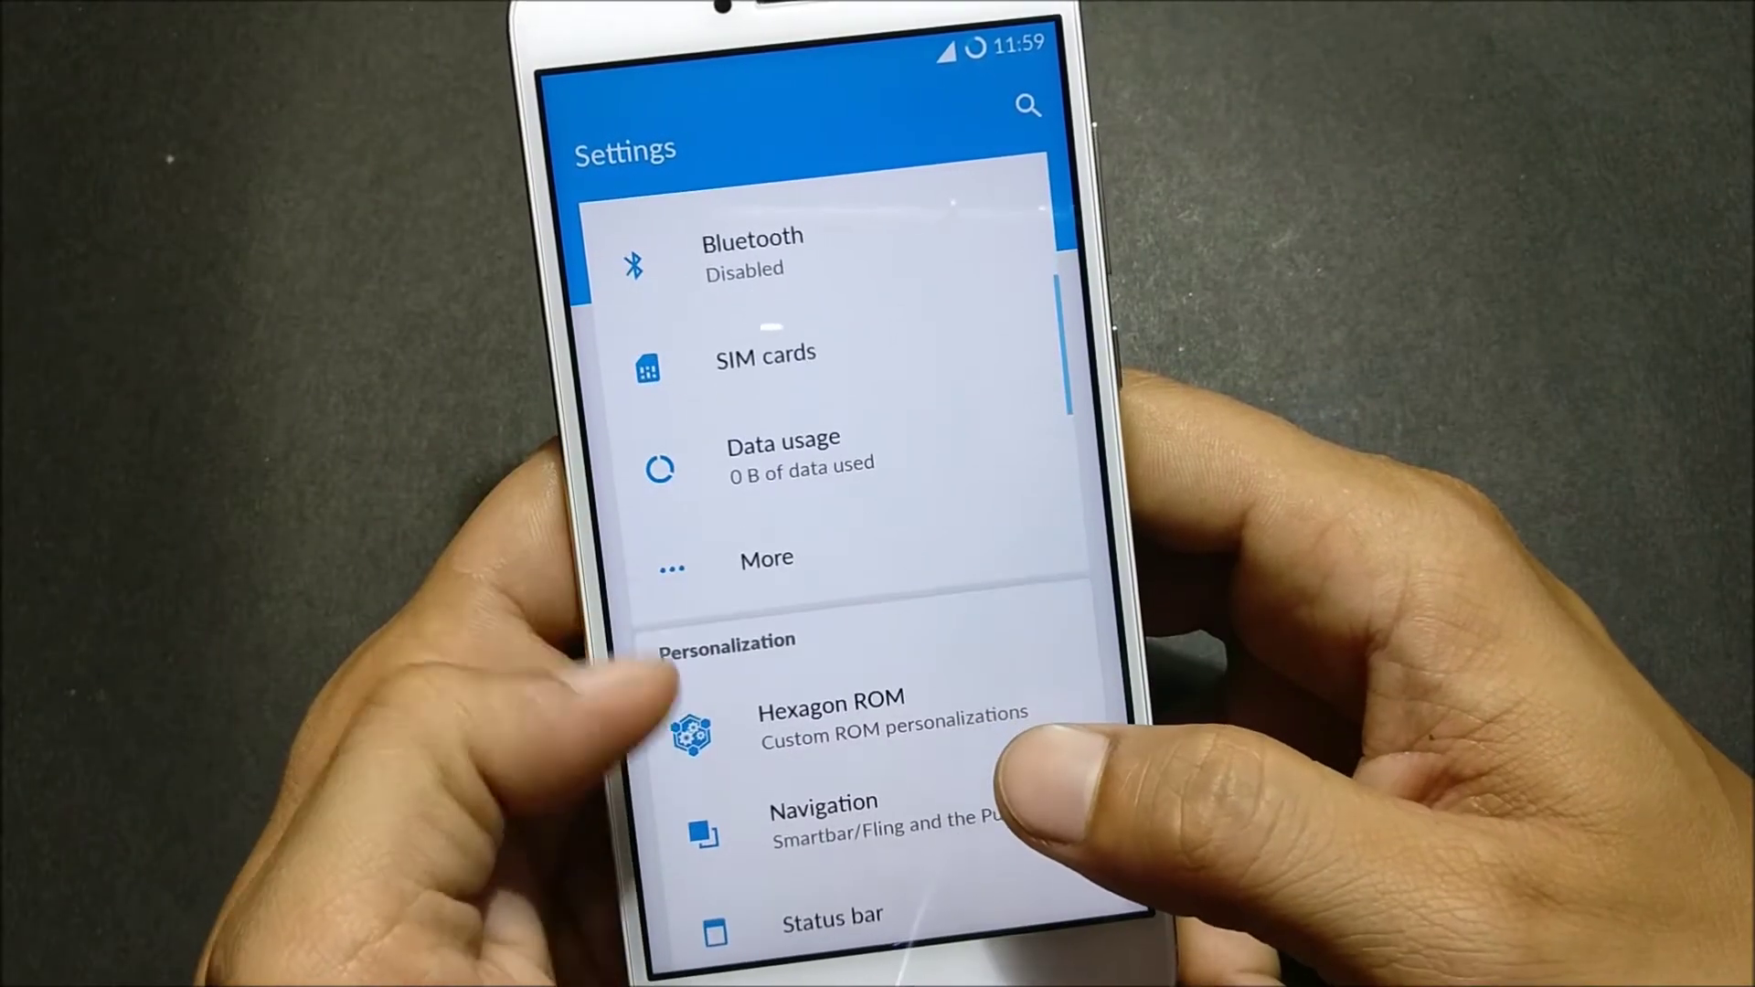
pyautogui.scroll(-1, 692, 727)
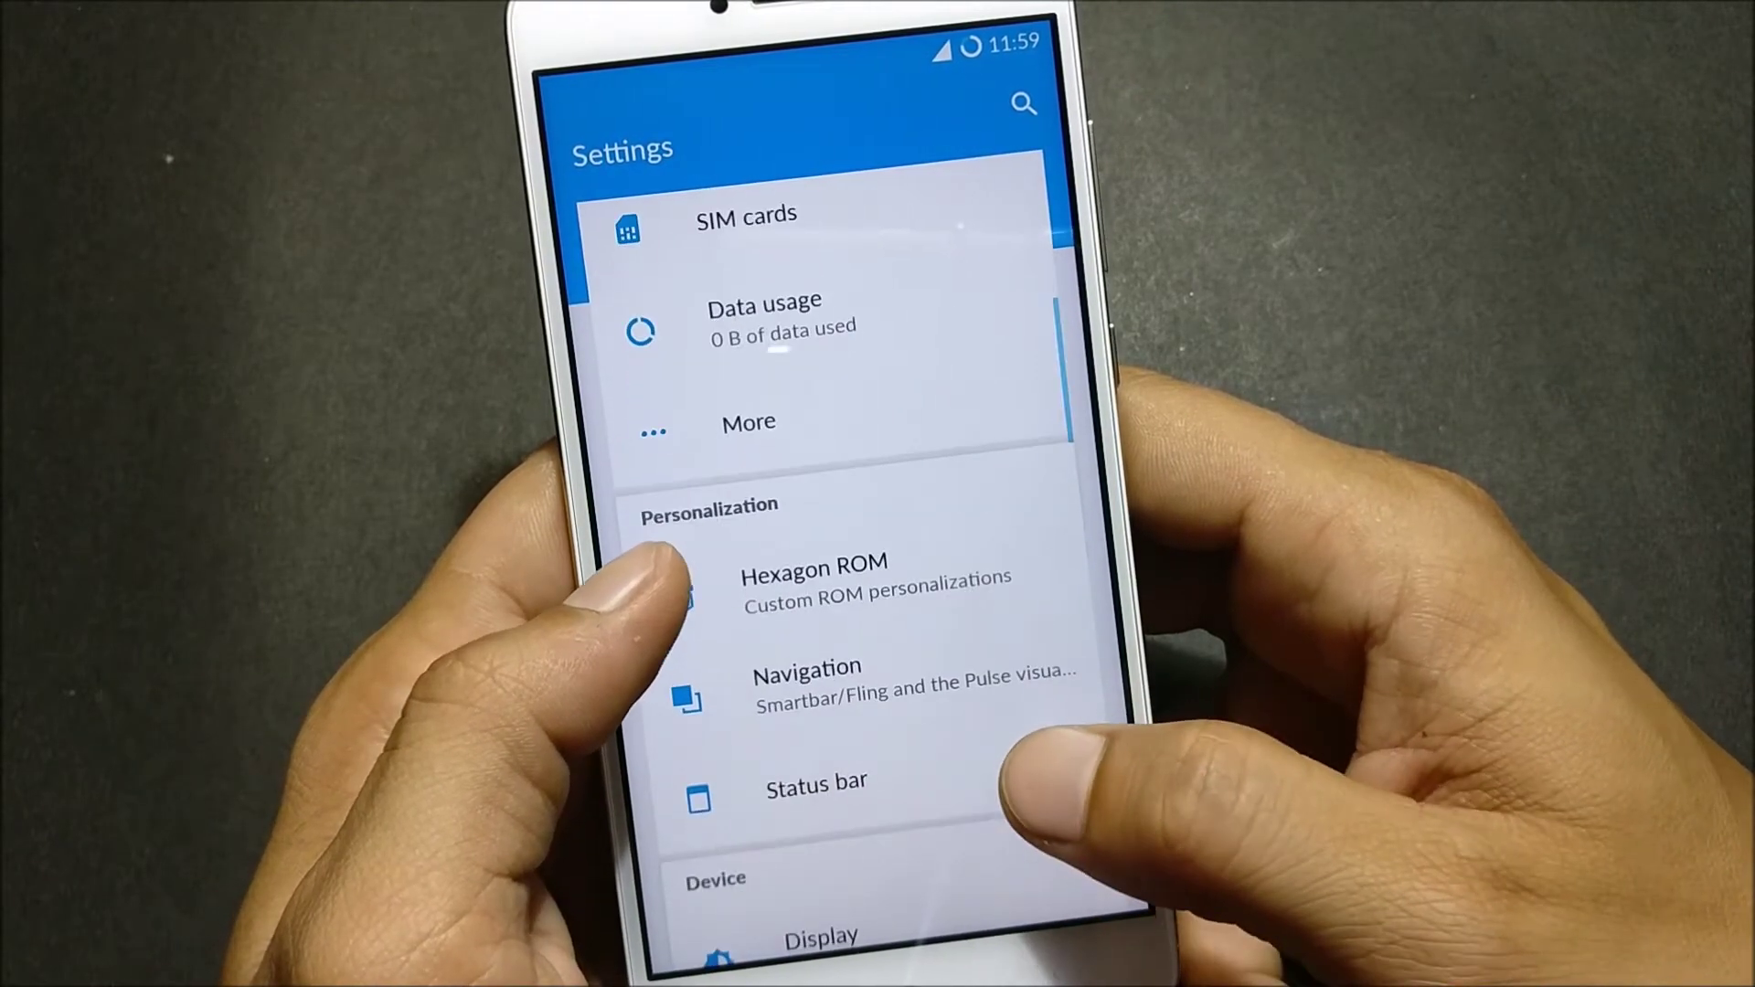
# Open Hexagon ROM under Personalization, bringing up FM Radio's root-access prompt.
pyautogui.click(819, 625)
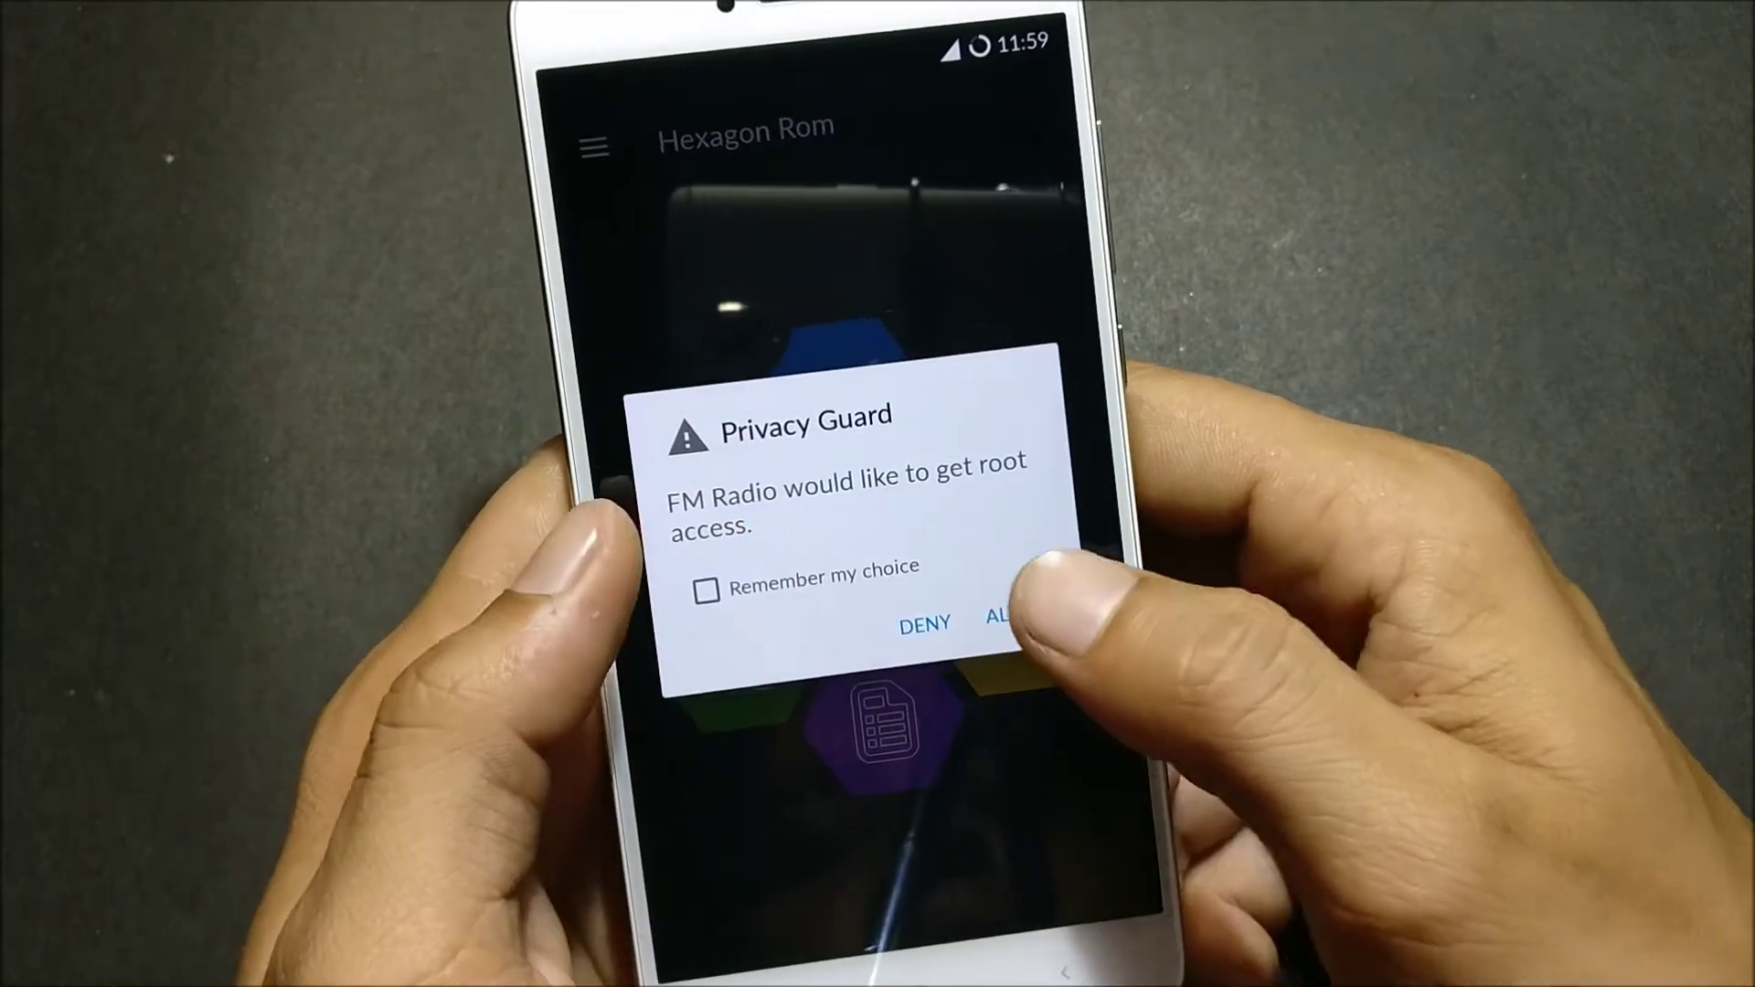
# Allow FM Radio root access, look through Hexagon ROM's section drawer, and return to Settings.
pyautogui.click(1016, 615)
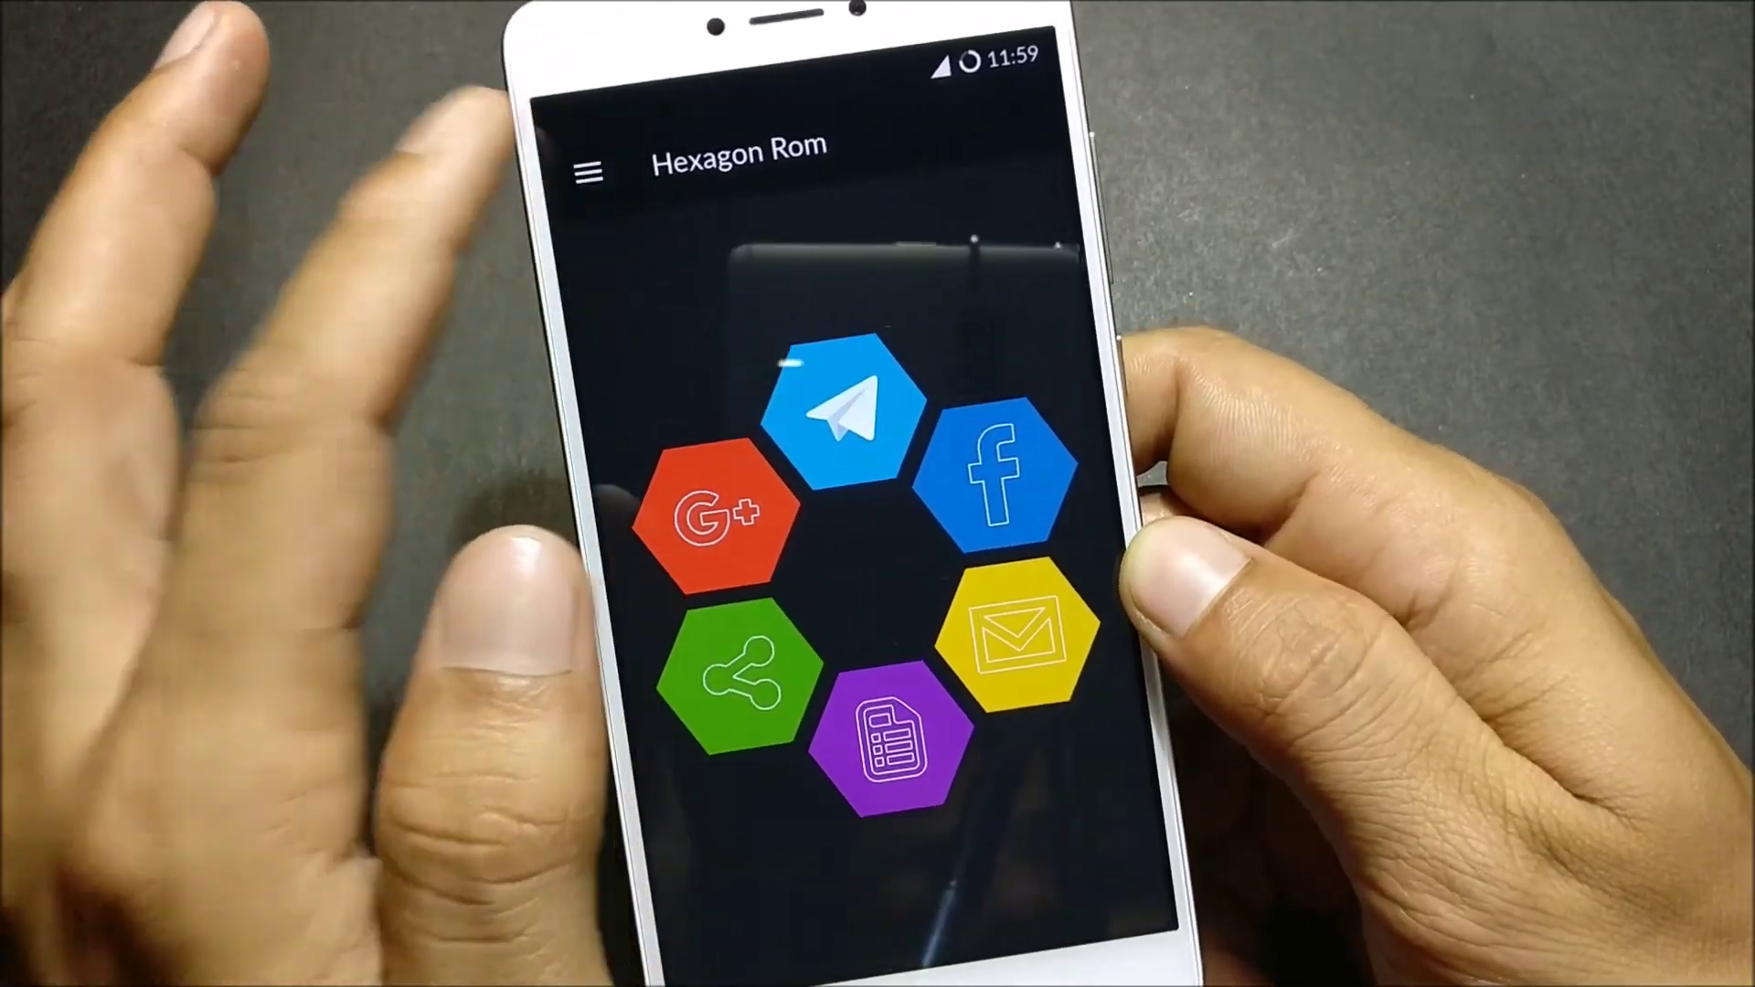
pyautogui.click(593, 147)
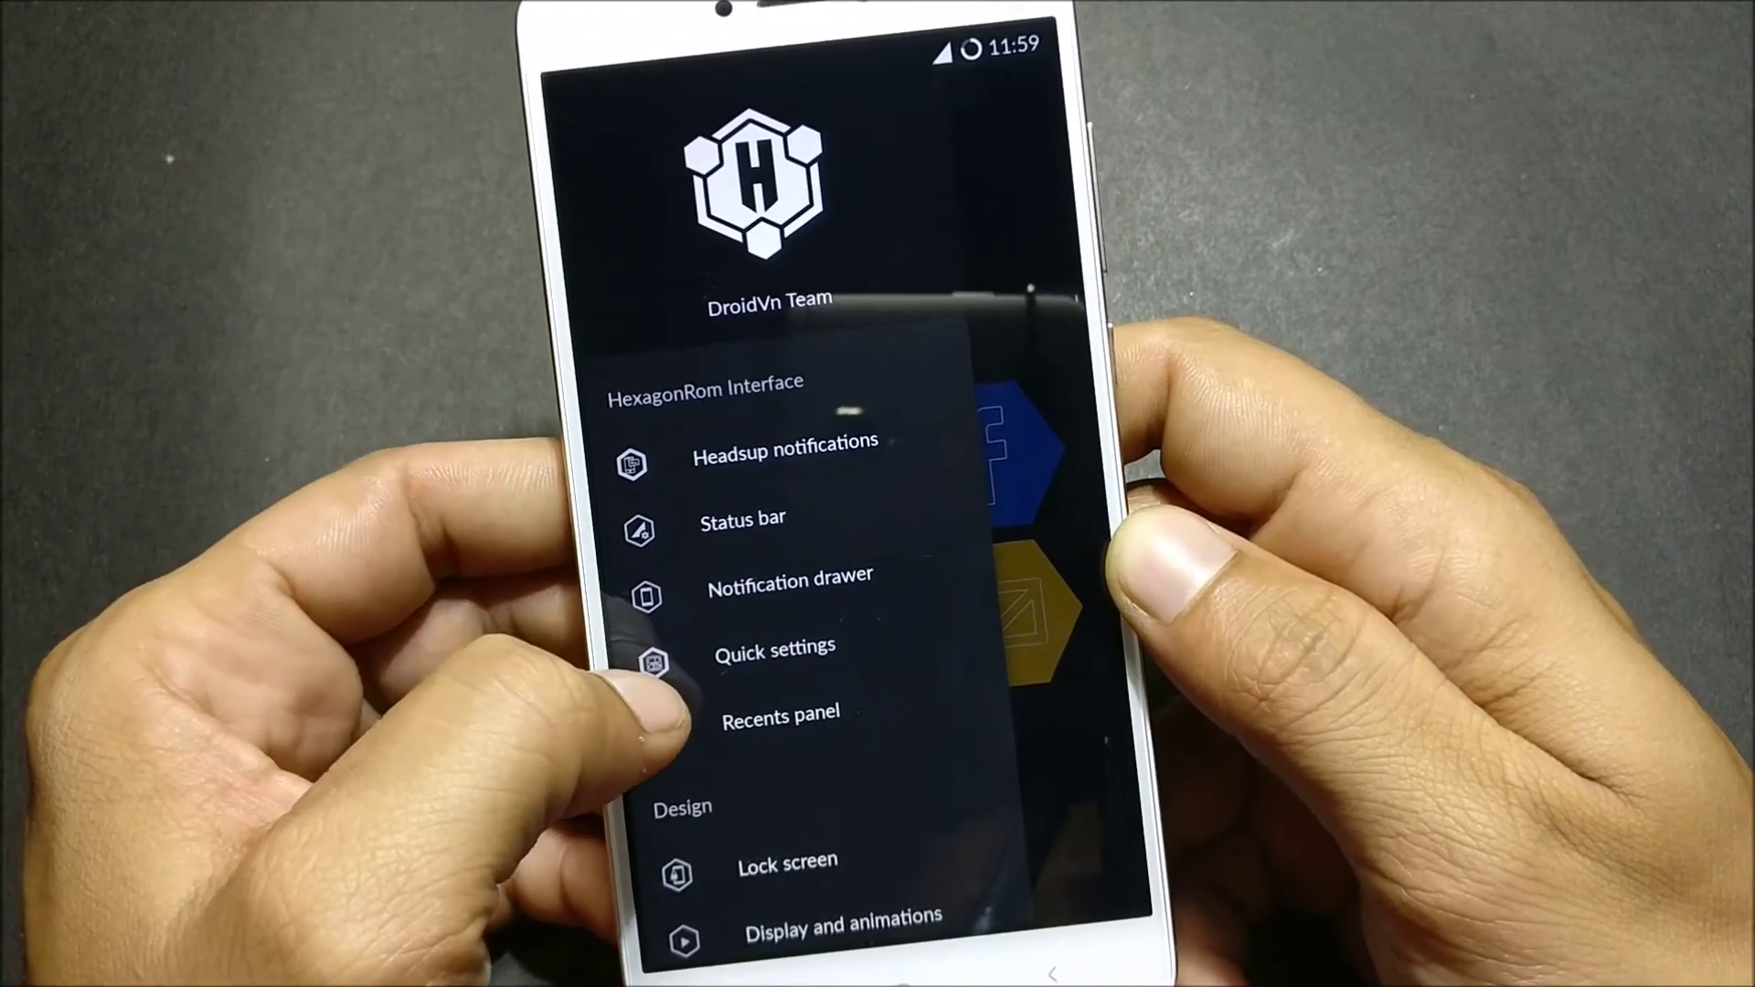
pyautogui.moveTo(624, 672); pyautogui.dragTo(644, 583)
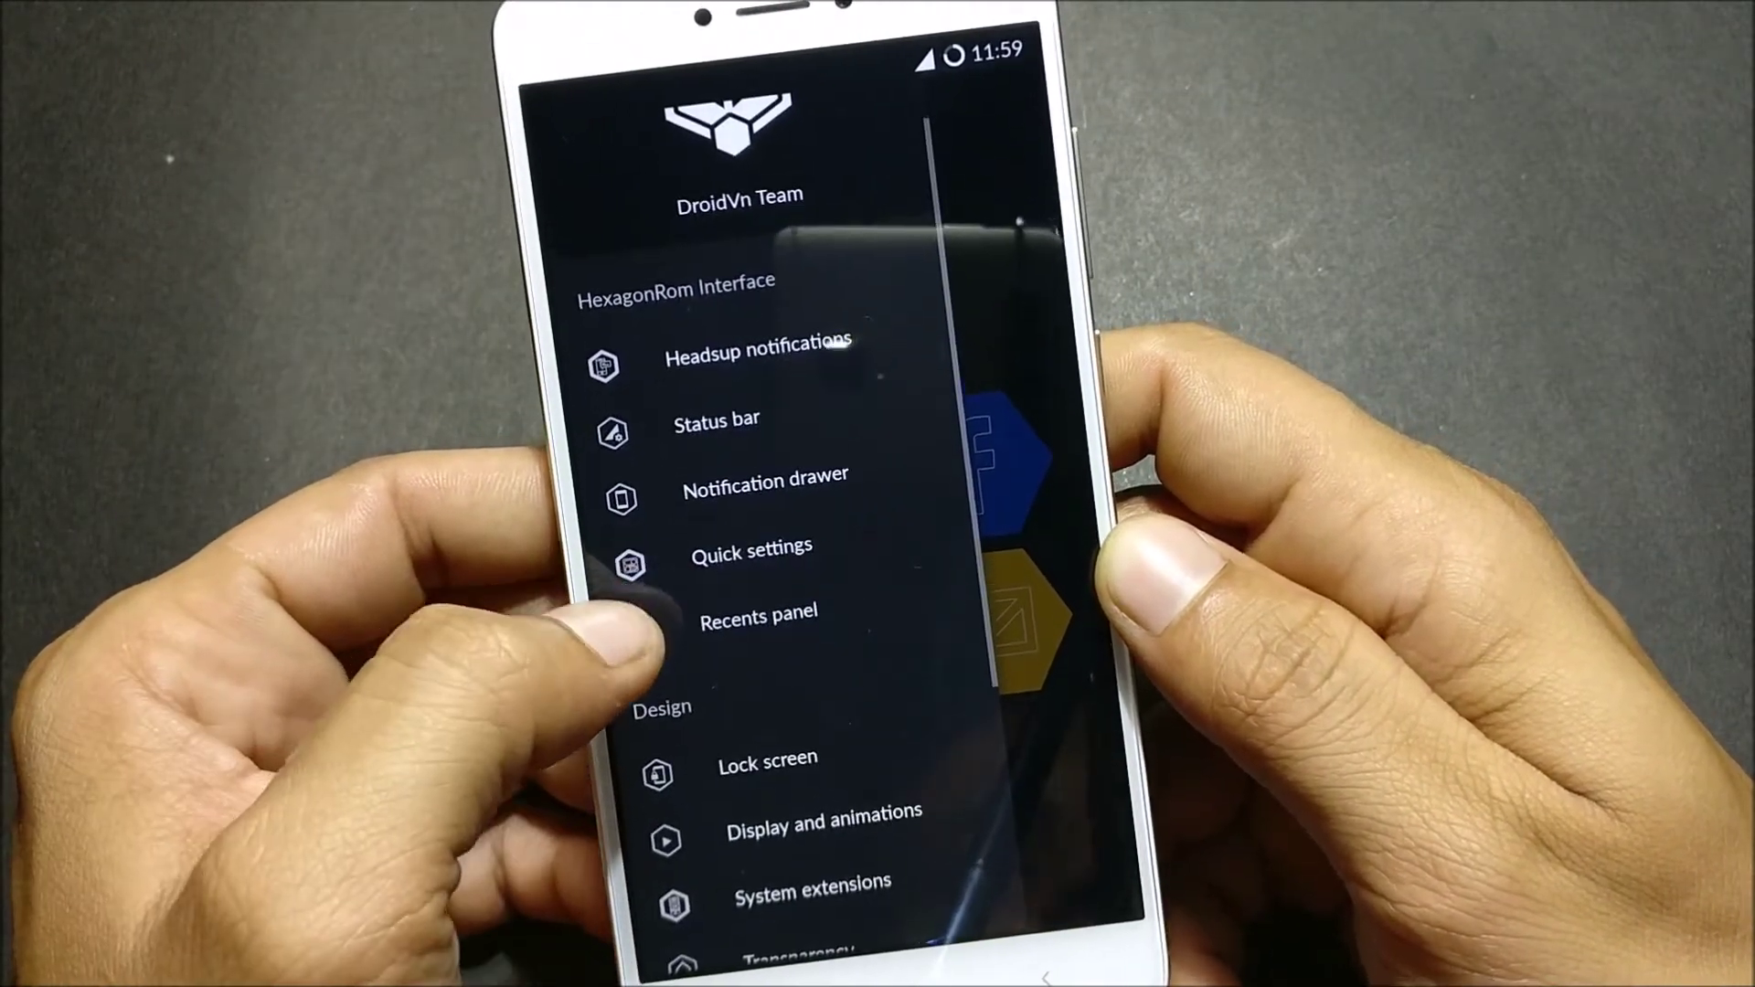
pyautogui.moveTo(658, 678); pyautogui.dragTo(646, 563)
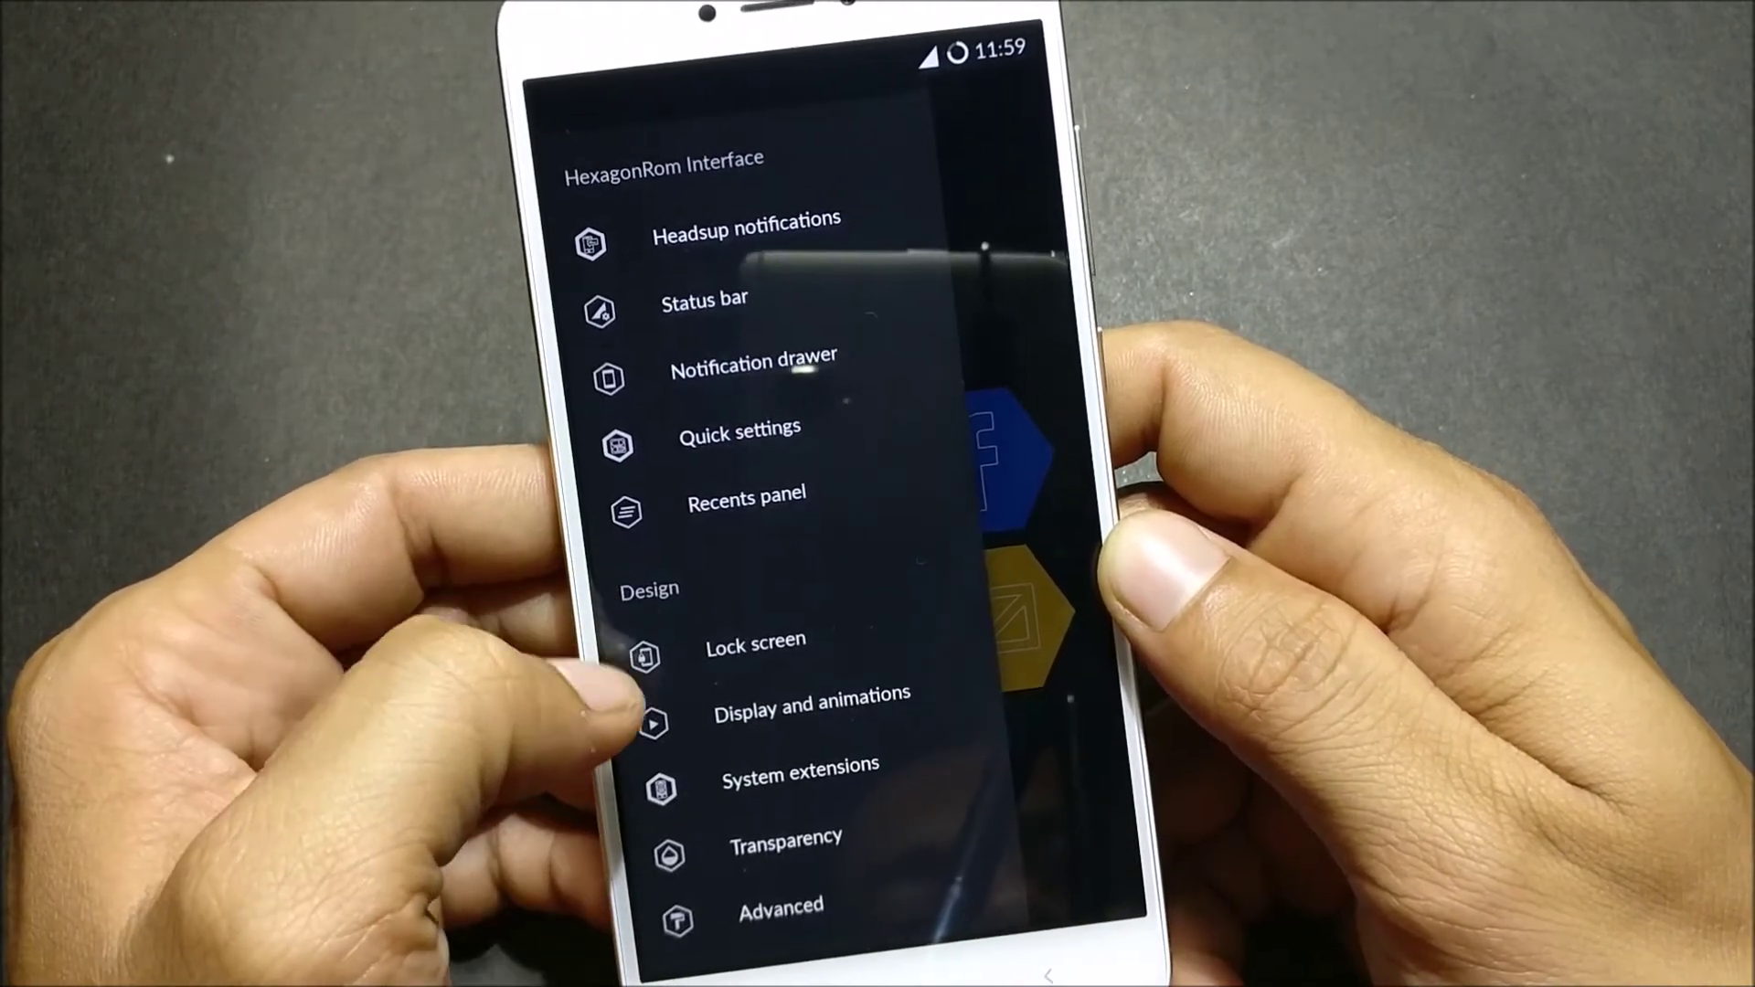
pyautogui.moveTo(658, 713); pyautogui.dragTo(611, 589)
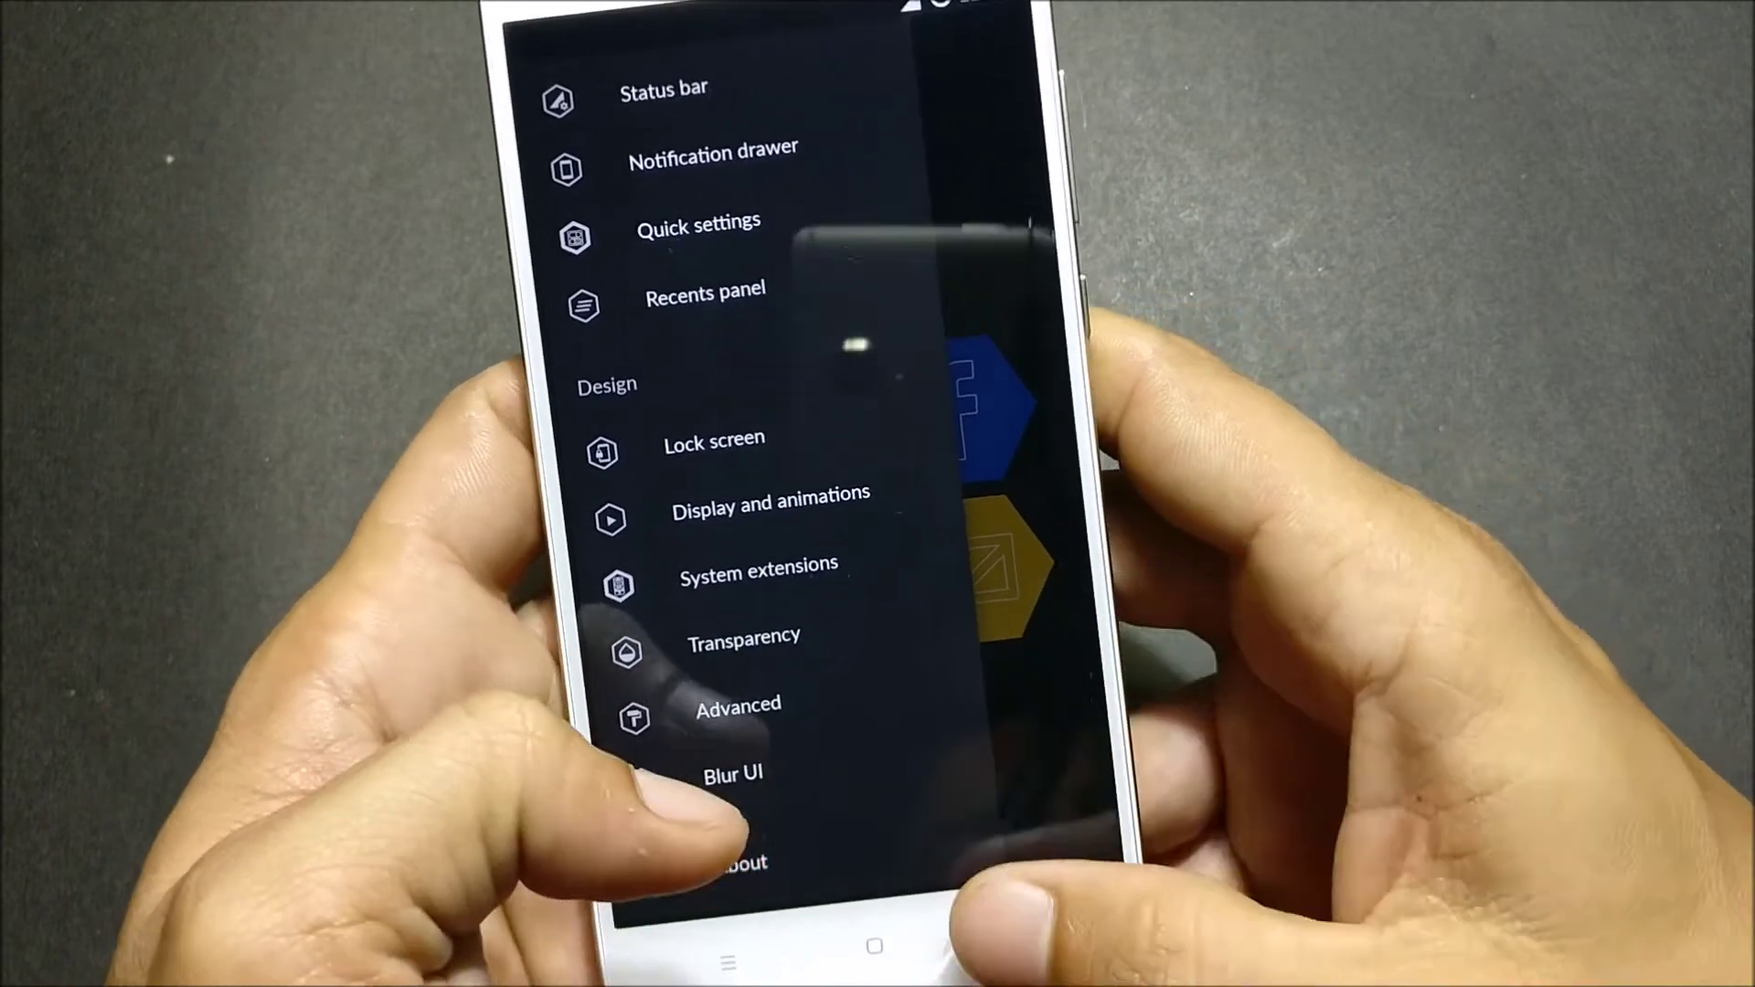
pyautogui.click(1051, 961)
pyautogui.click(1042, 946)
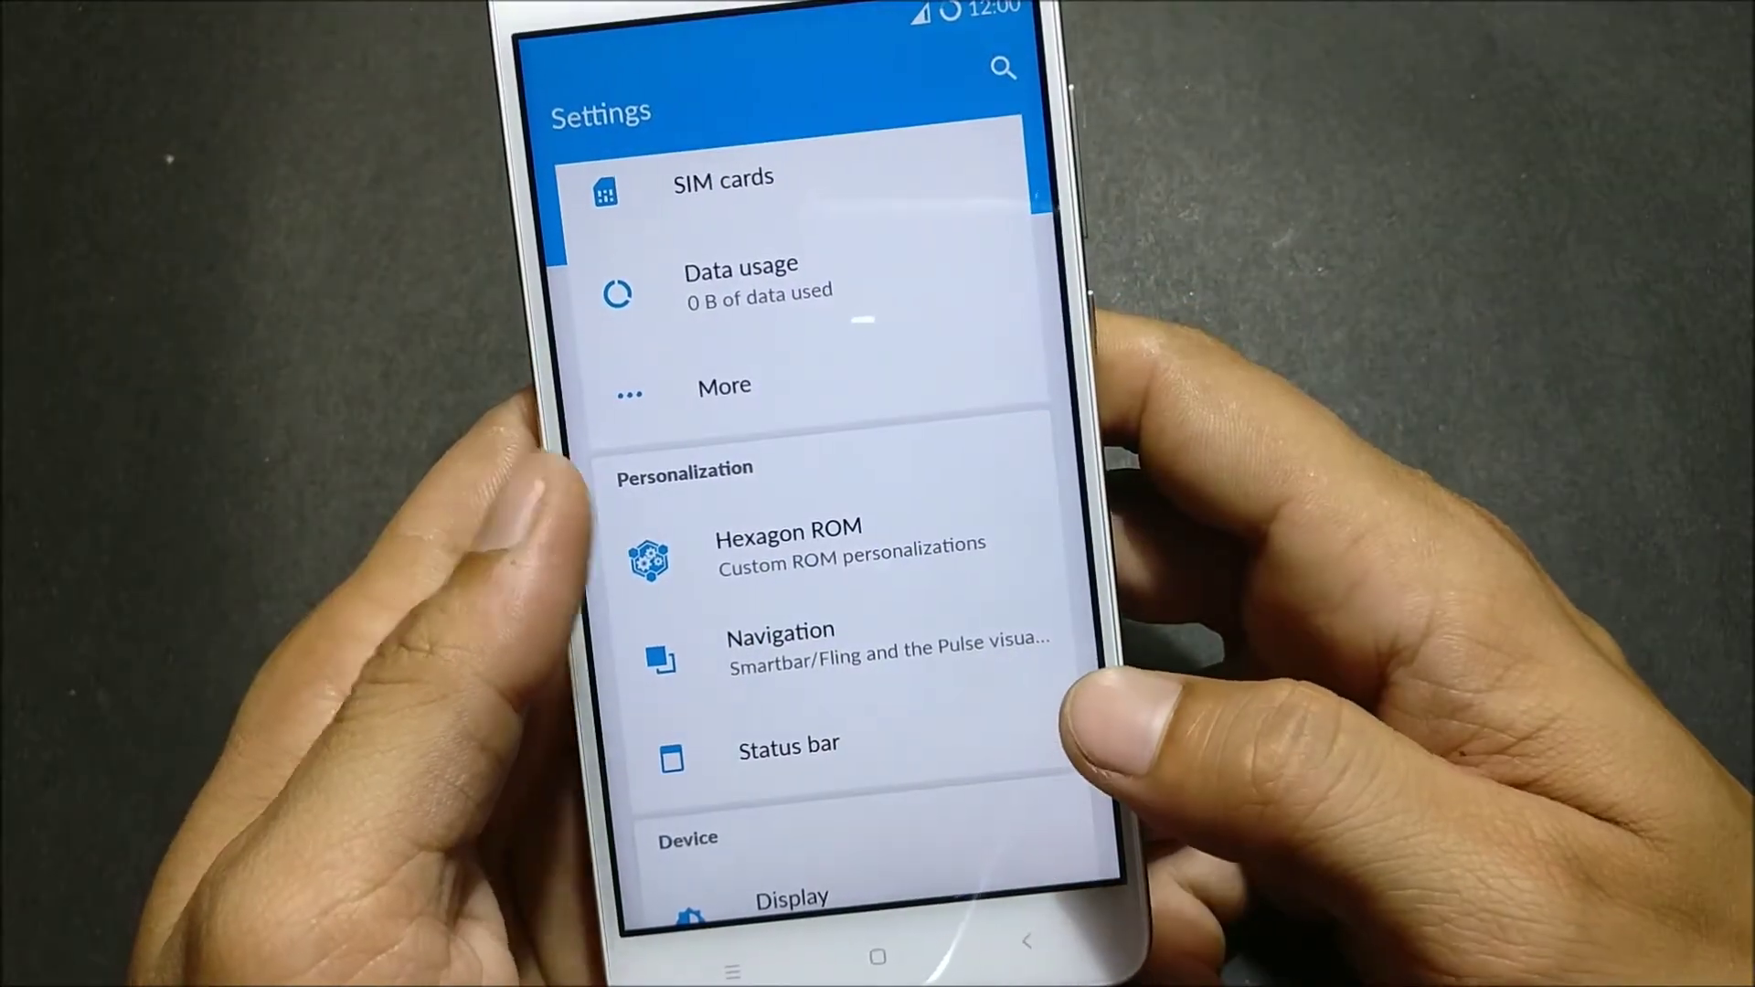
pyautogui.scroll(-3, 627, 672)
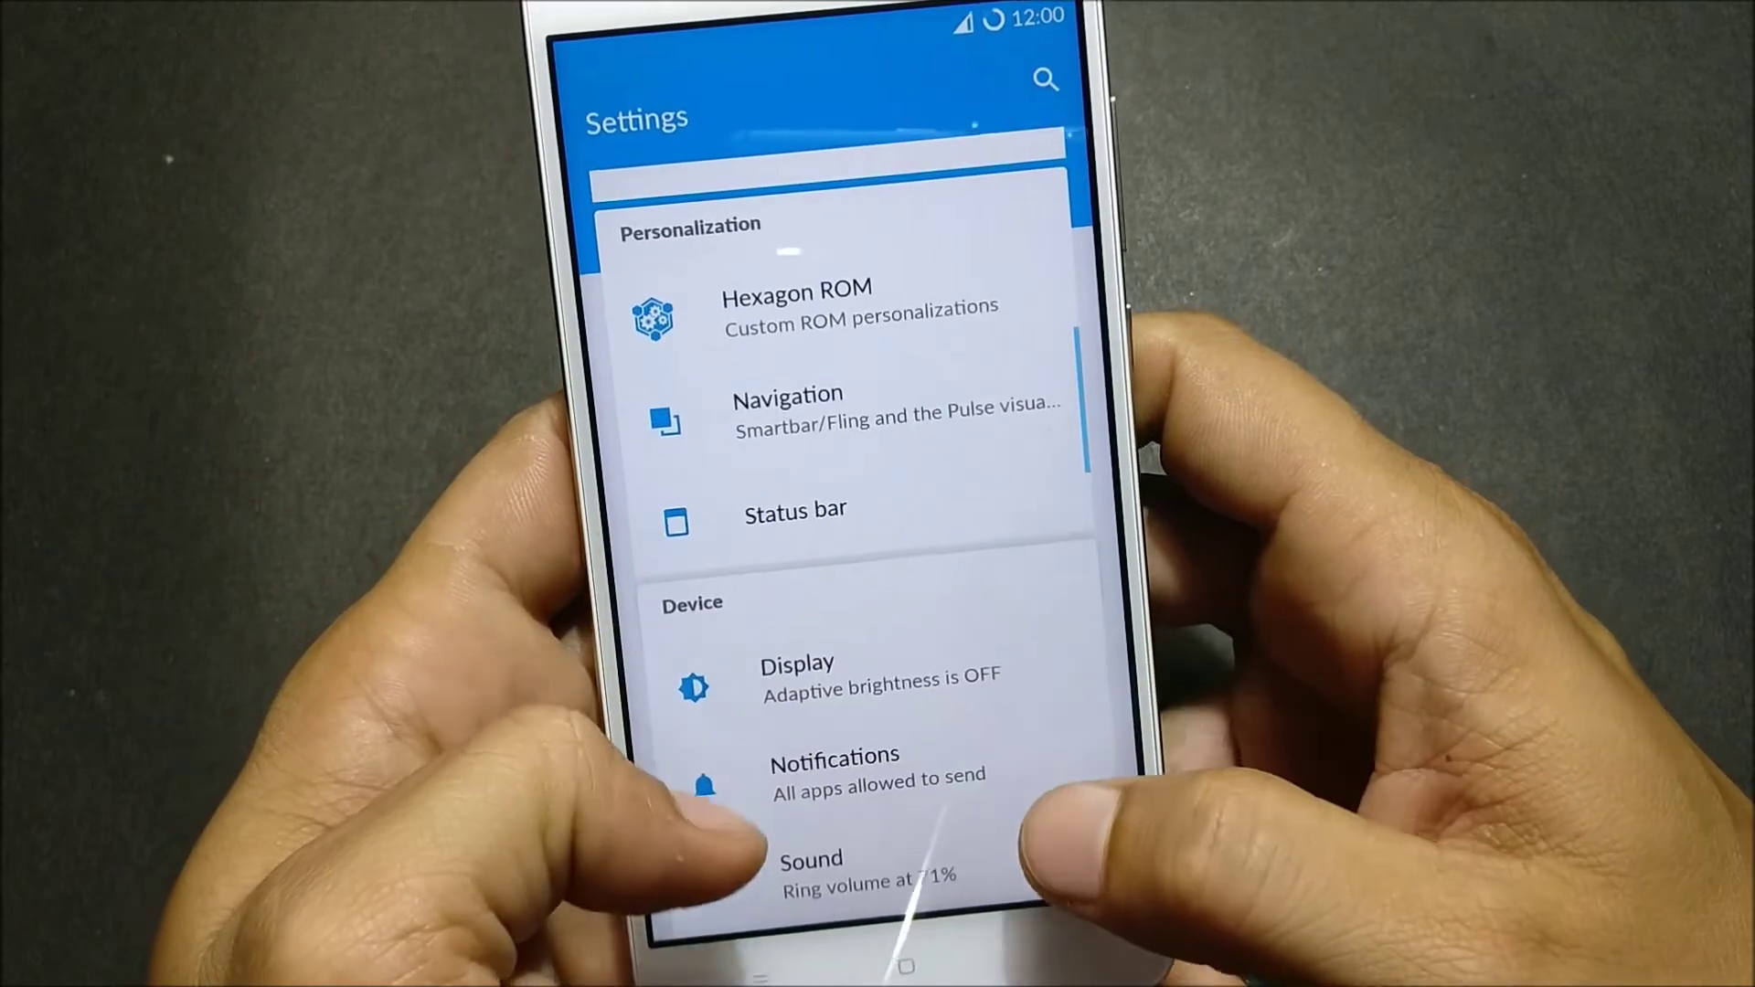
pyautogui.scroll(-2, 844, 576)
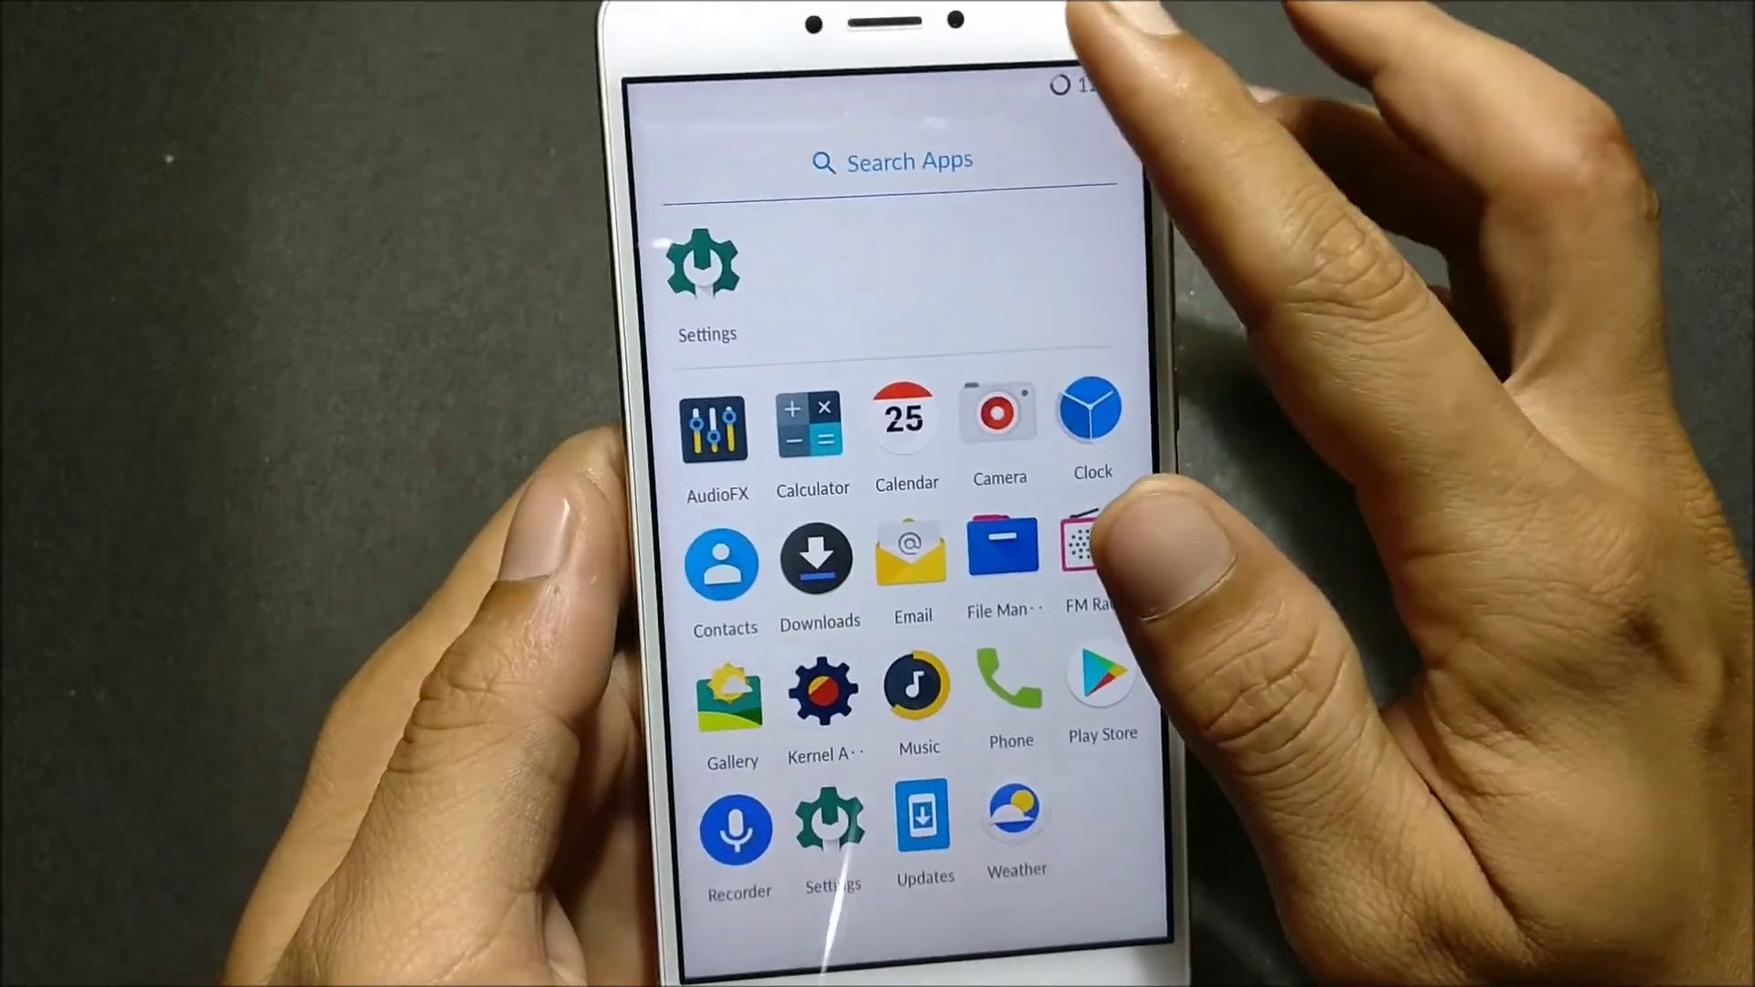
pyautogui.moveTo(960, 41); pyautogui.dragTo(1014, 604)
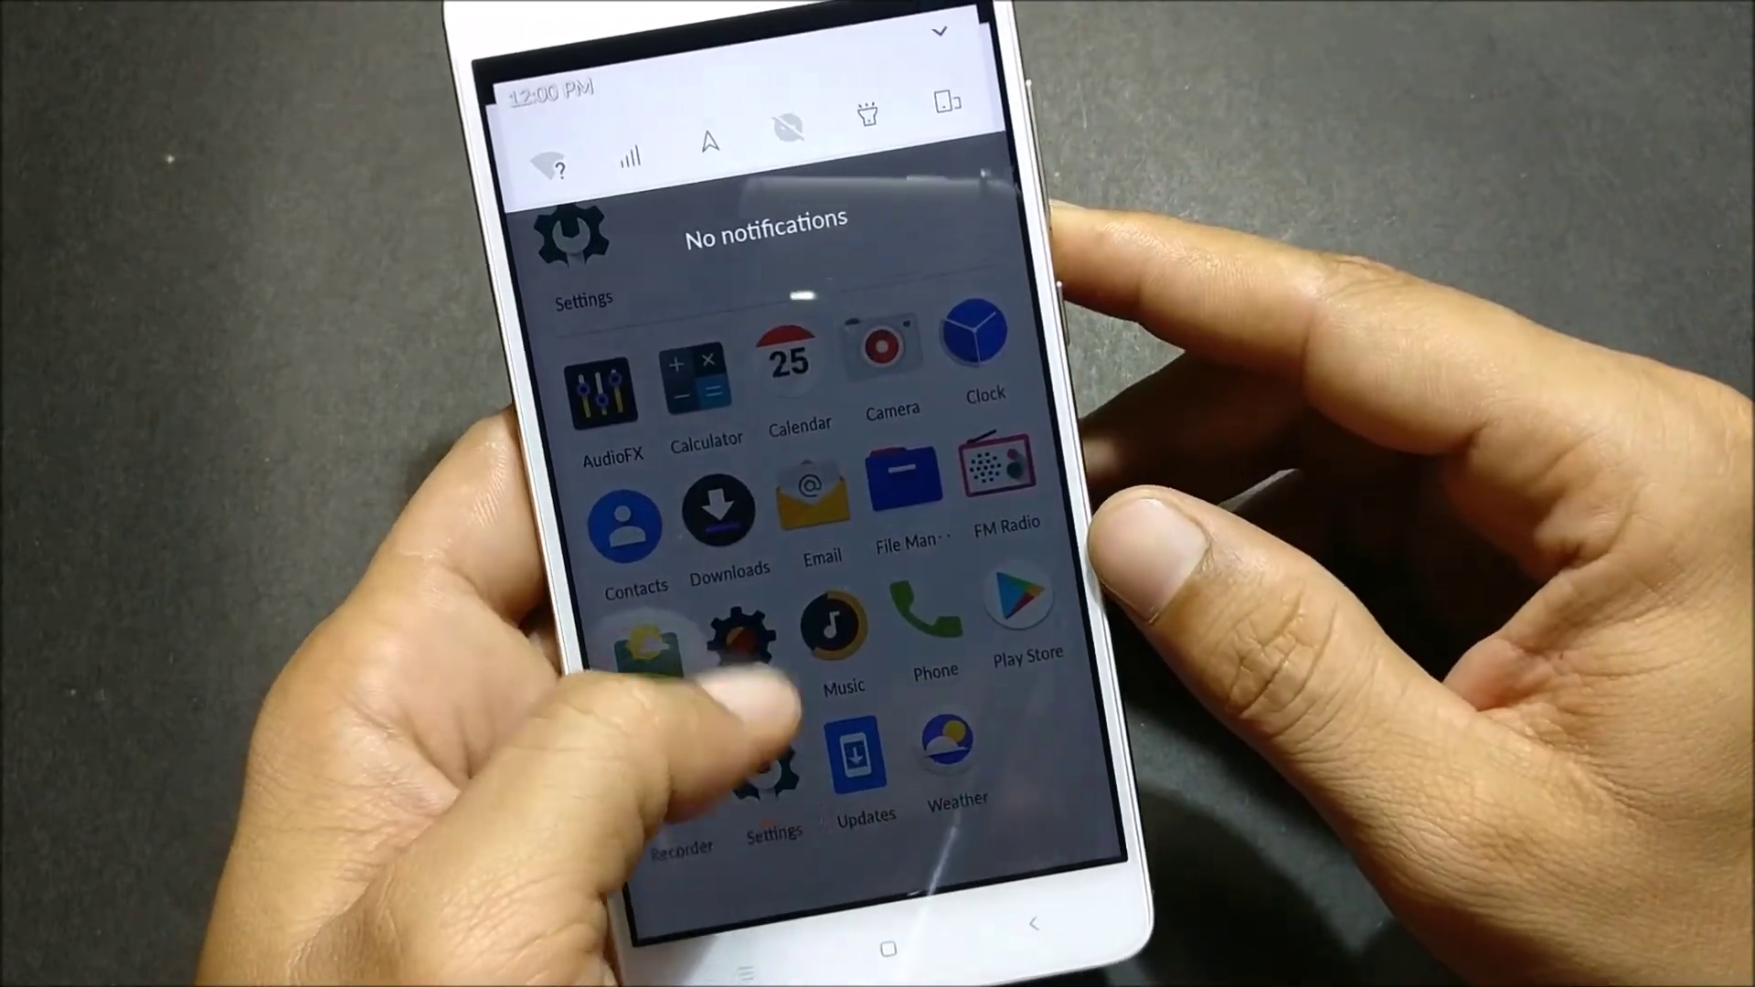
pyautogui.click(775, 702)
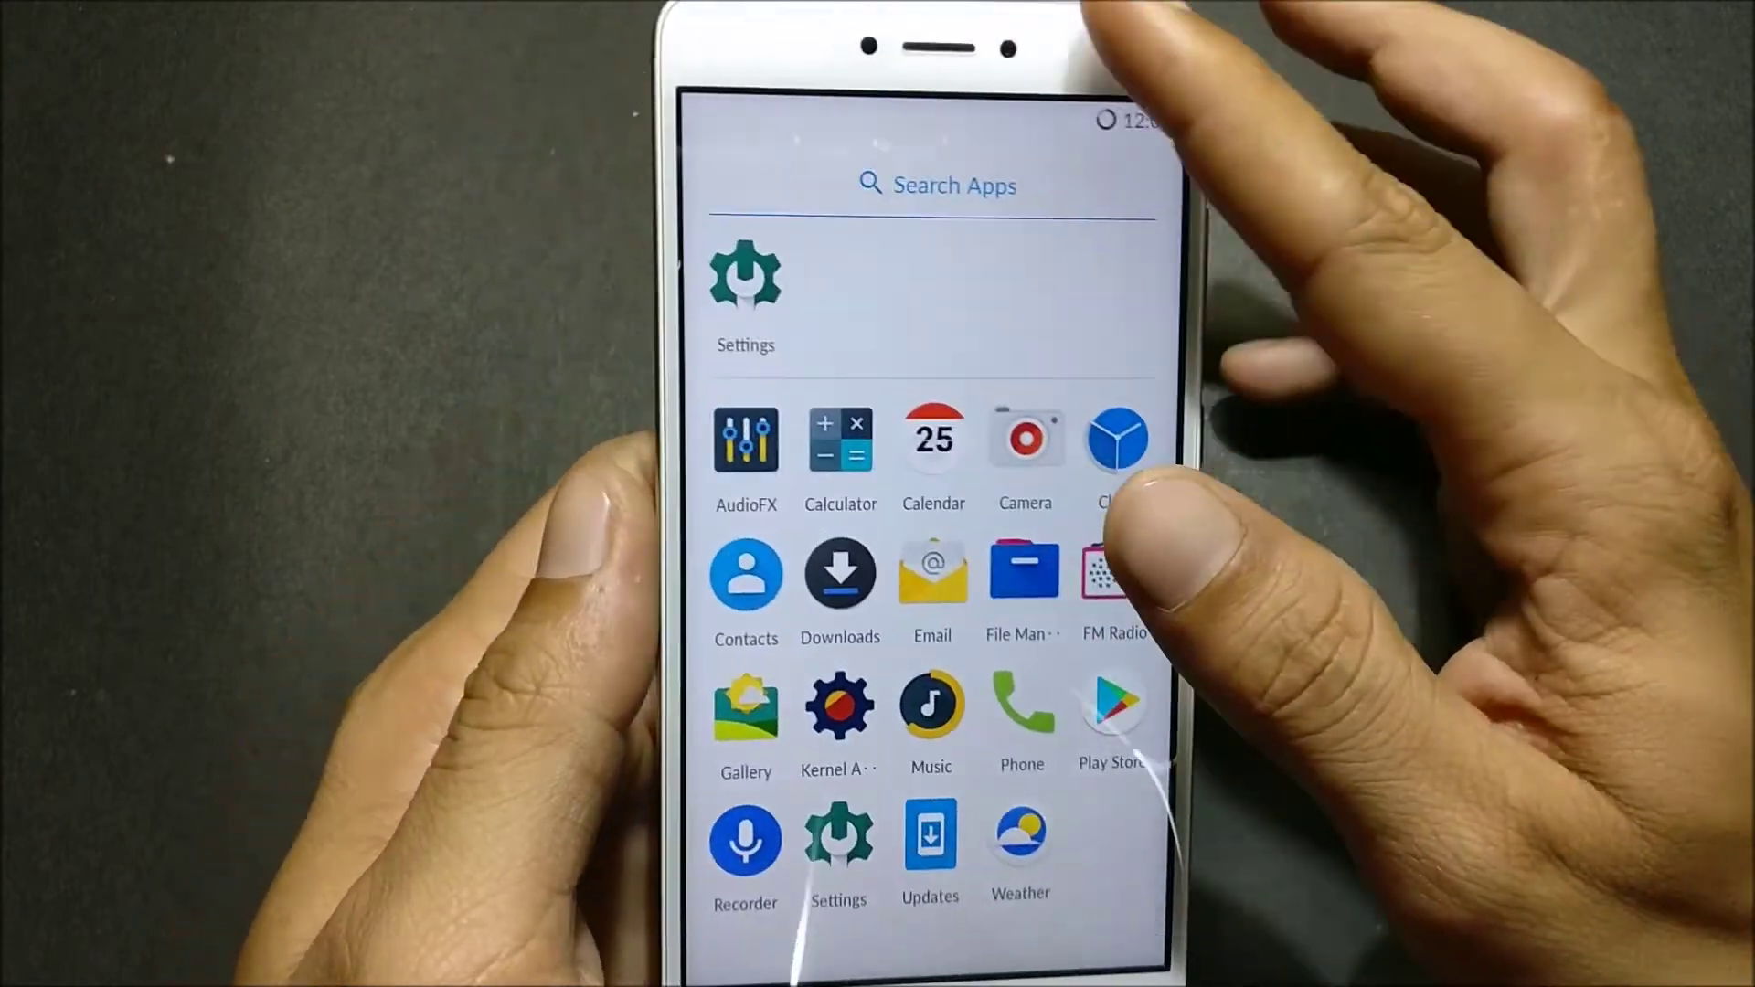
pyautogui.moveTo(891, 21); pyautogui.dragTo(1056, 316)
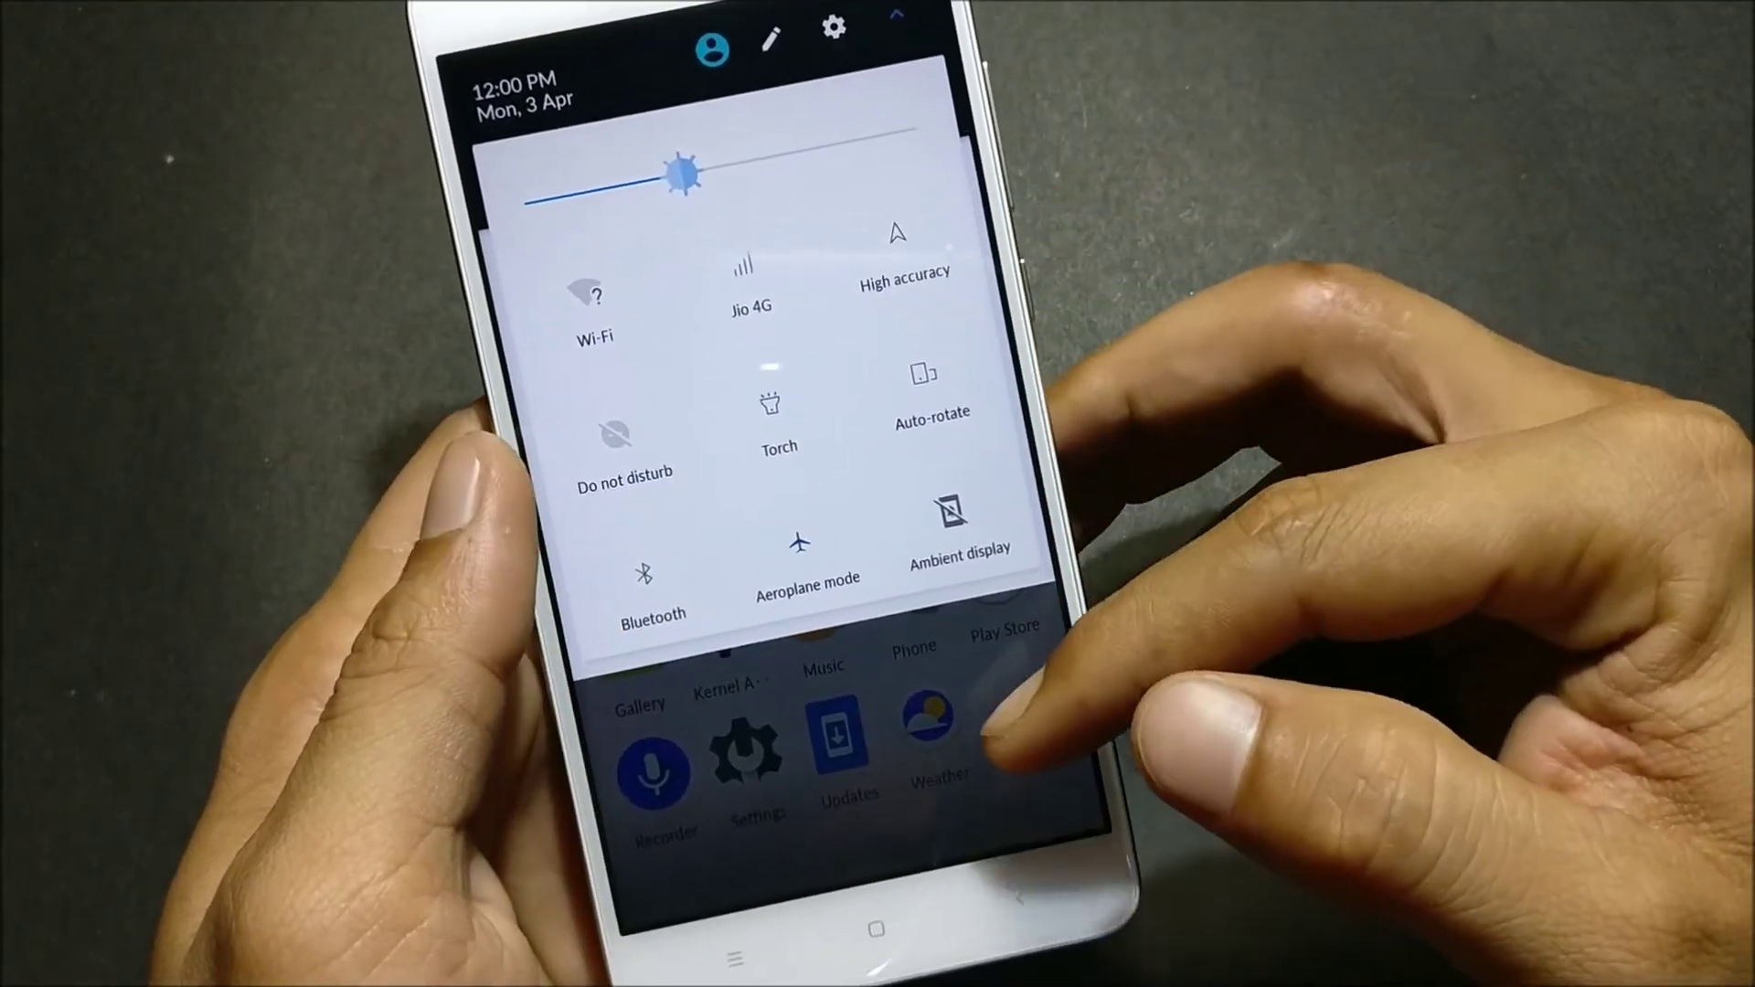
pyautogui.moveTo(1008, 706); pyautogui.dragTo(946, 548)
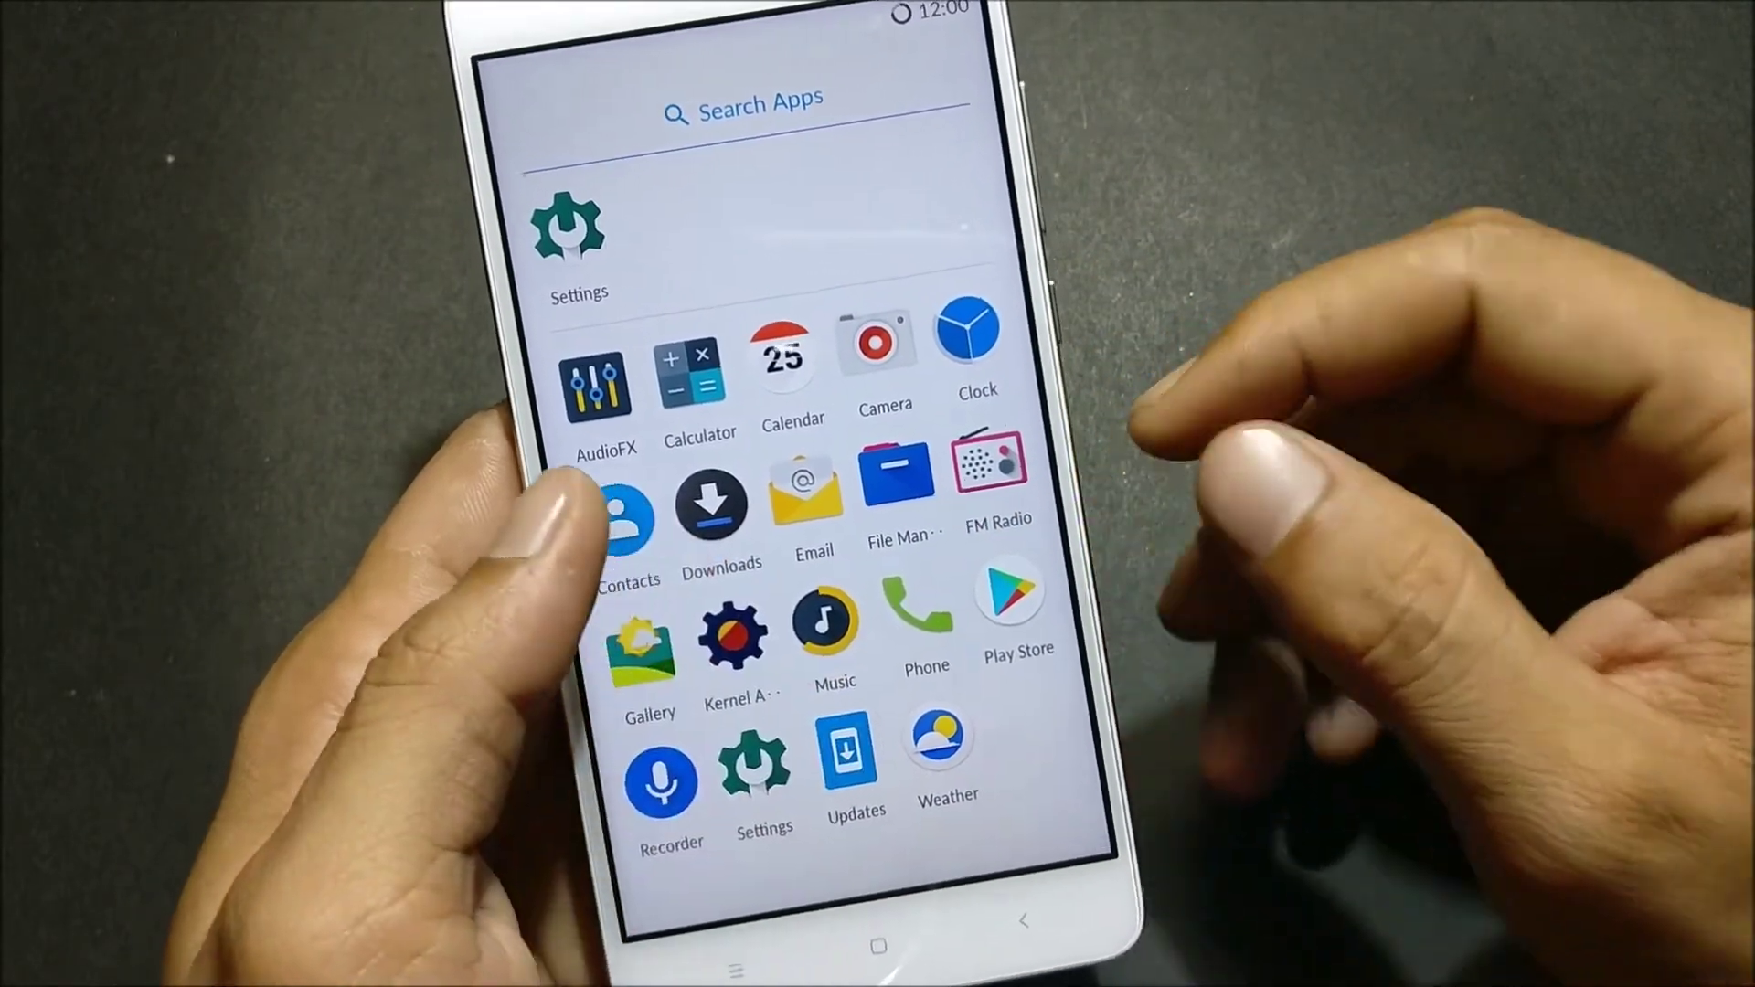
pyautogui.moveTo(960, 27); pyautogui.dragTo(1028, 315)
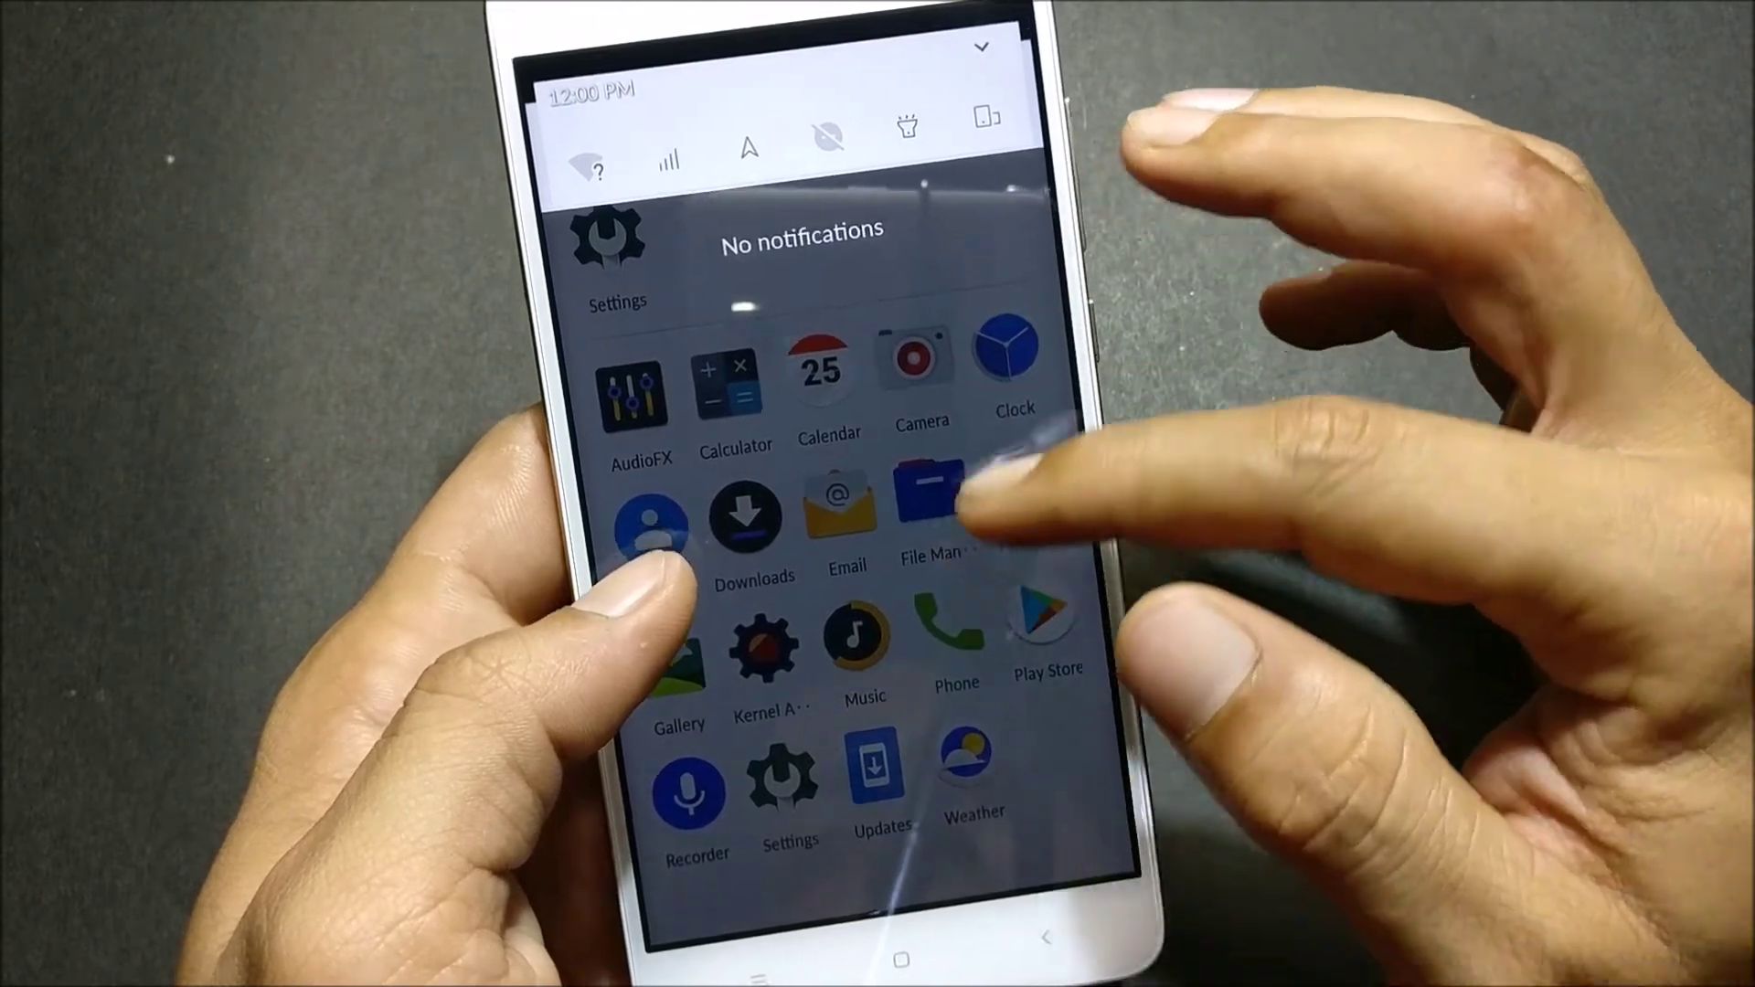
pyautogui.moveTo(1001, 467); pyautogui.dragTo(1001, 137)
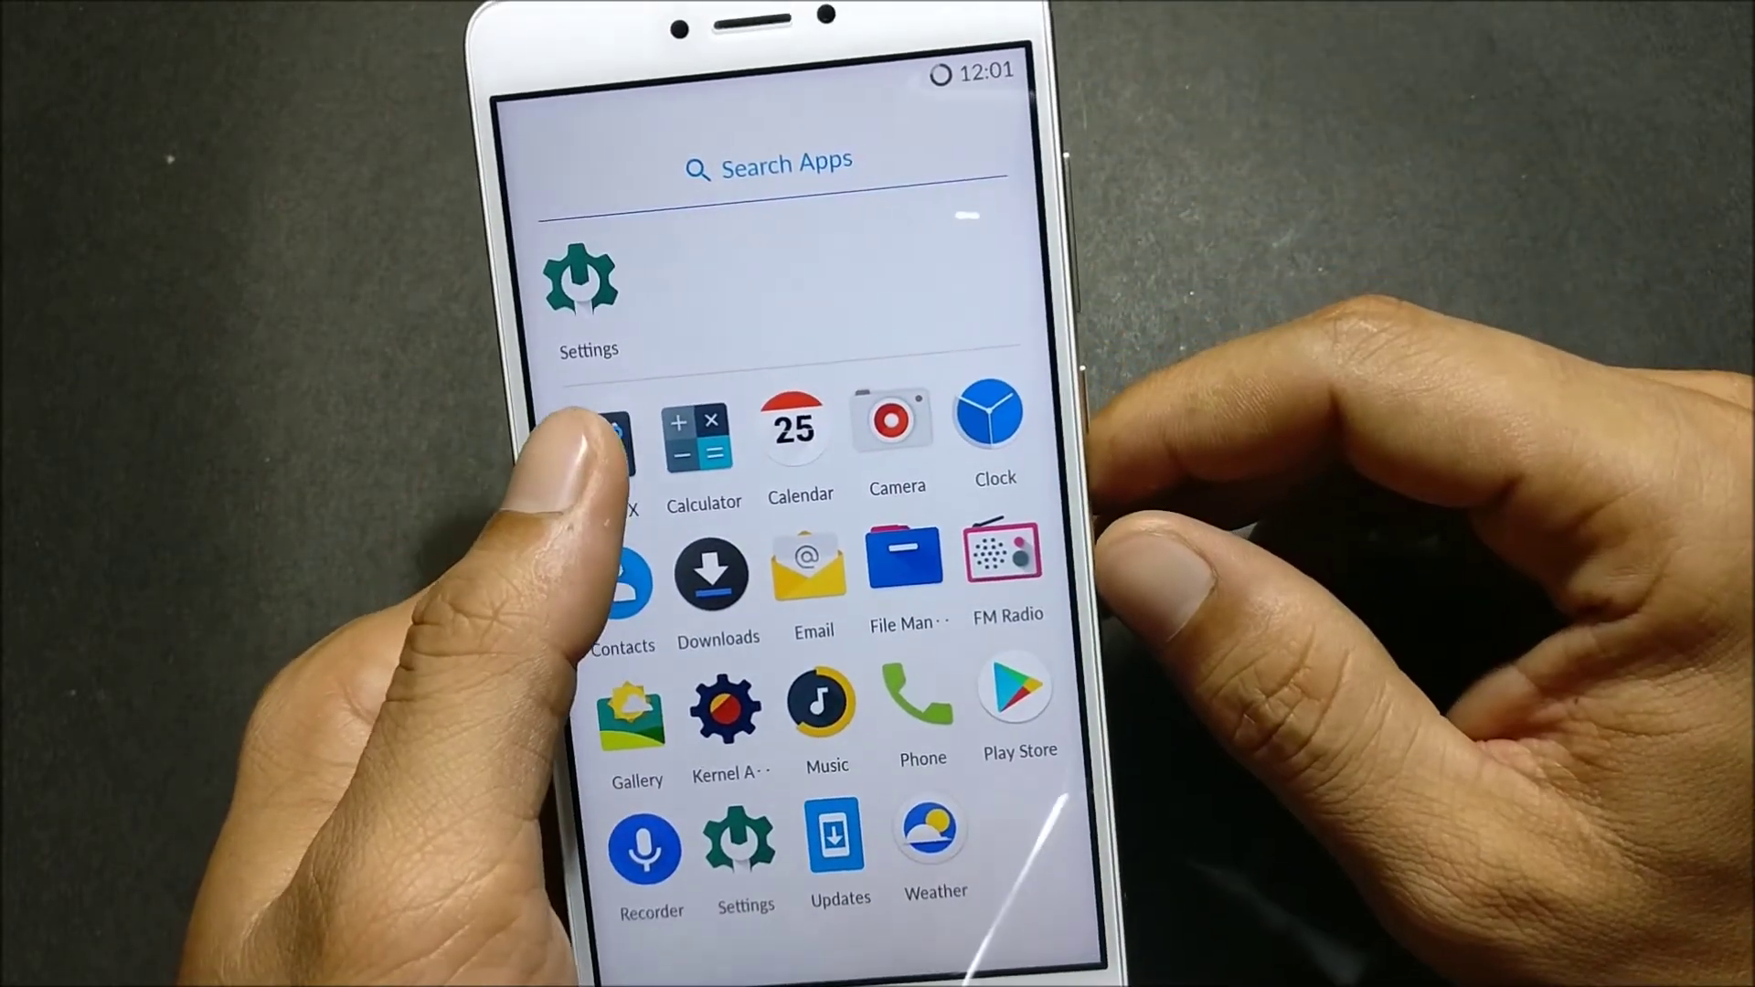
pyautogui.click(607, 425)
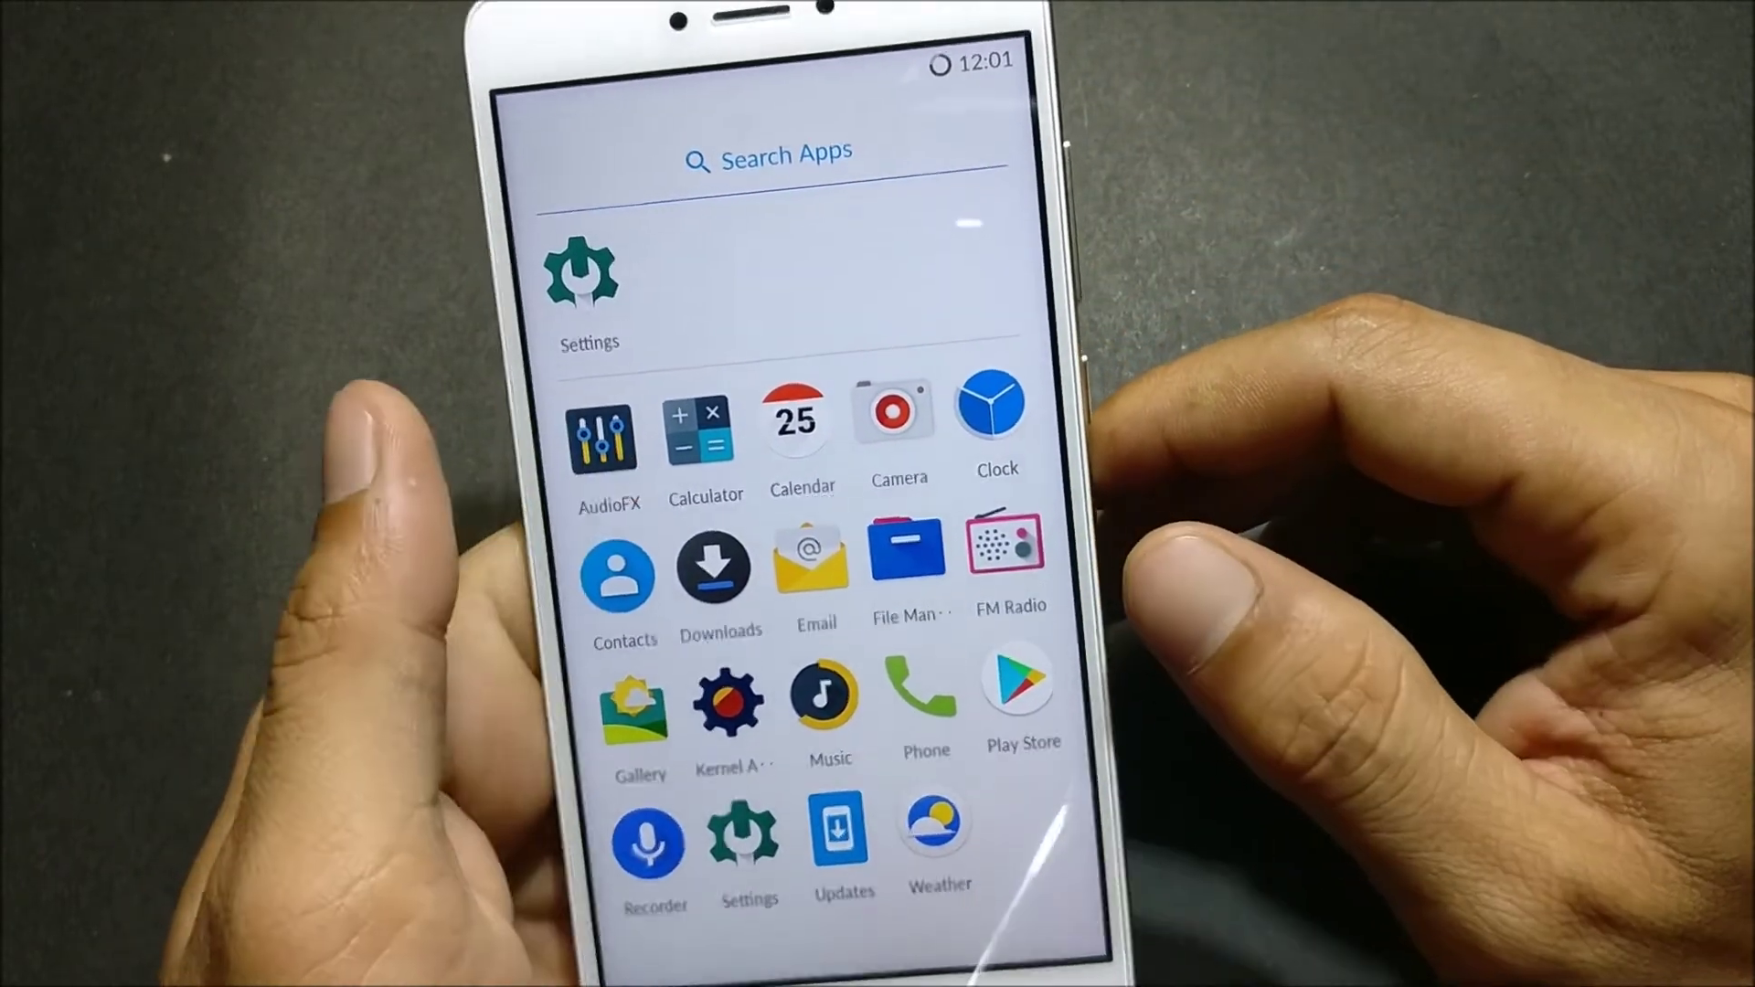
pyautogui.press('Escape')
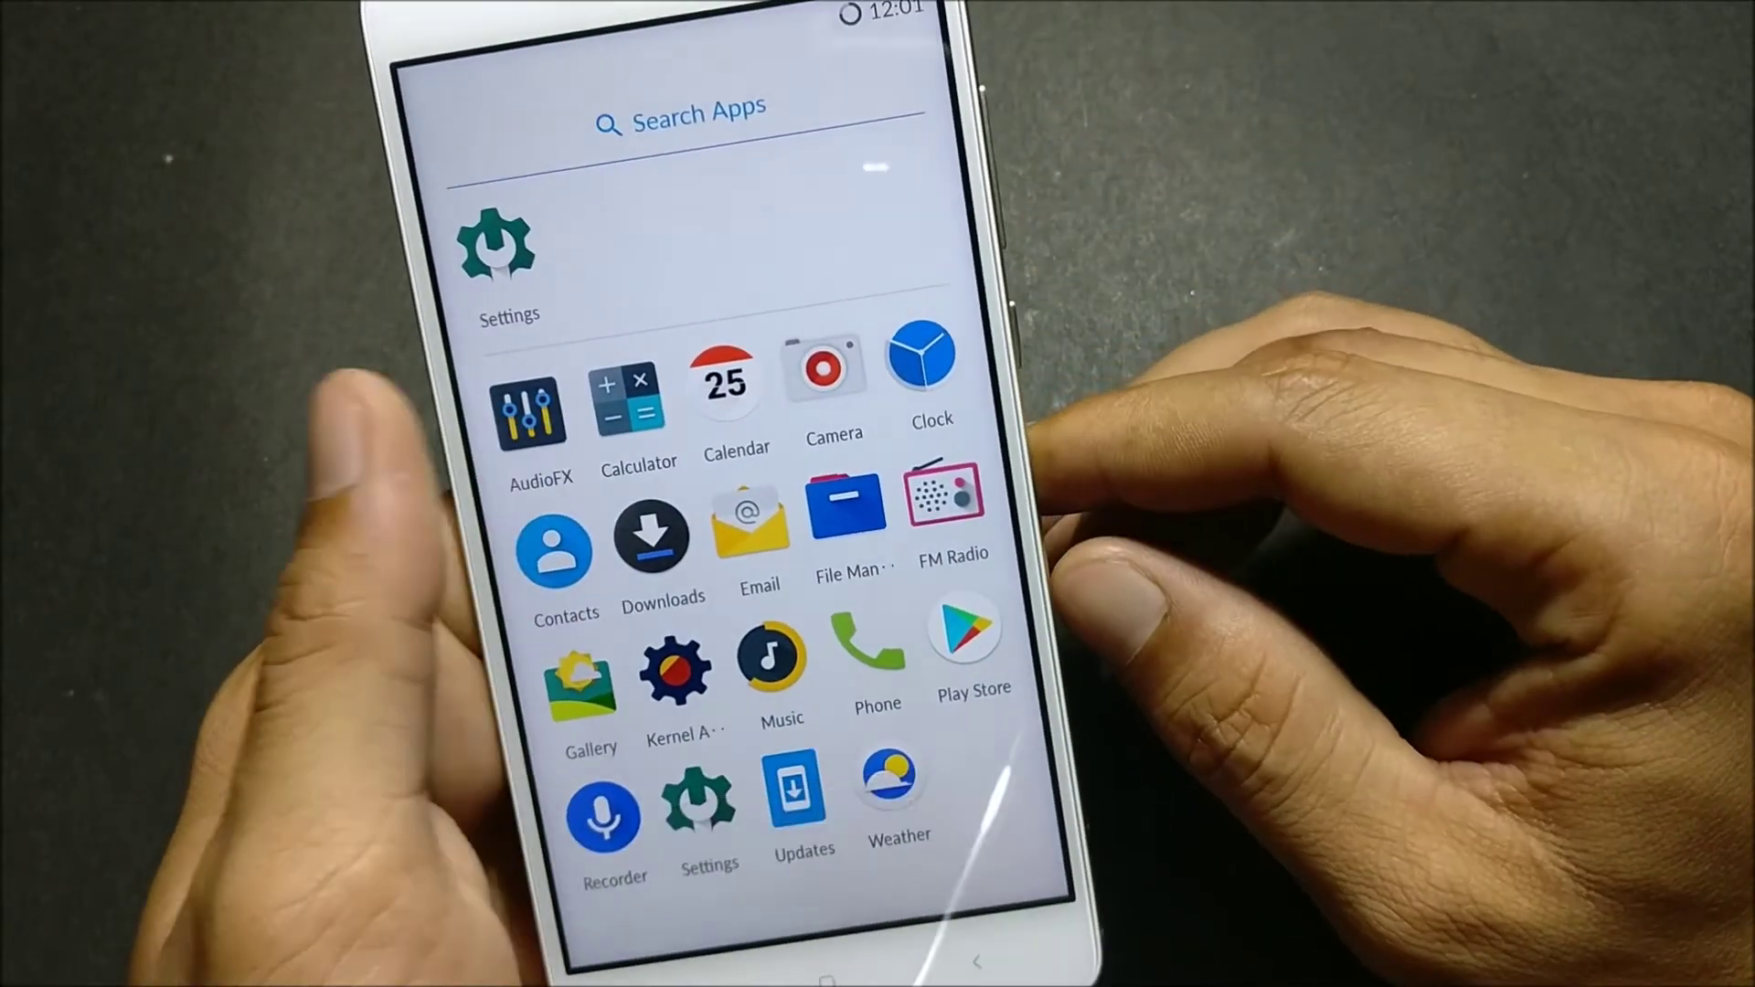
pyautogui.click(681, 623)
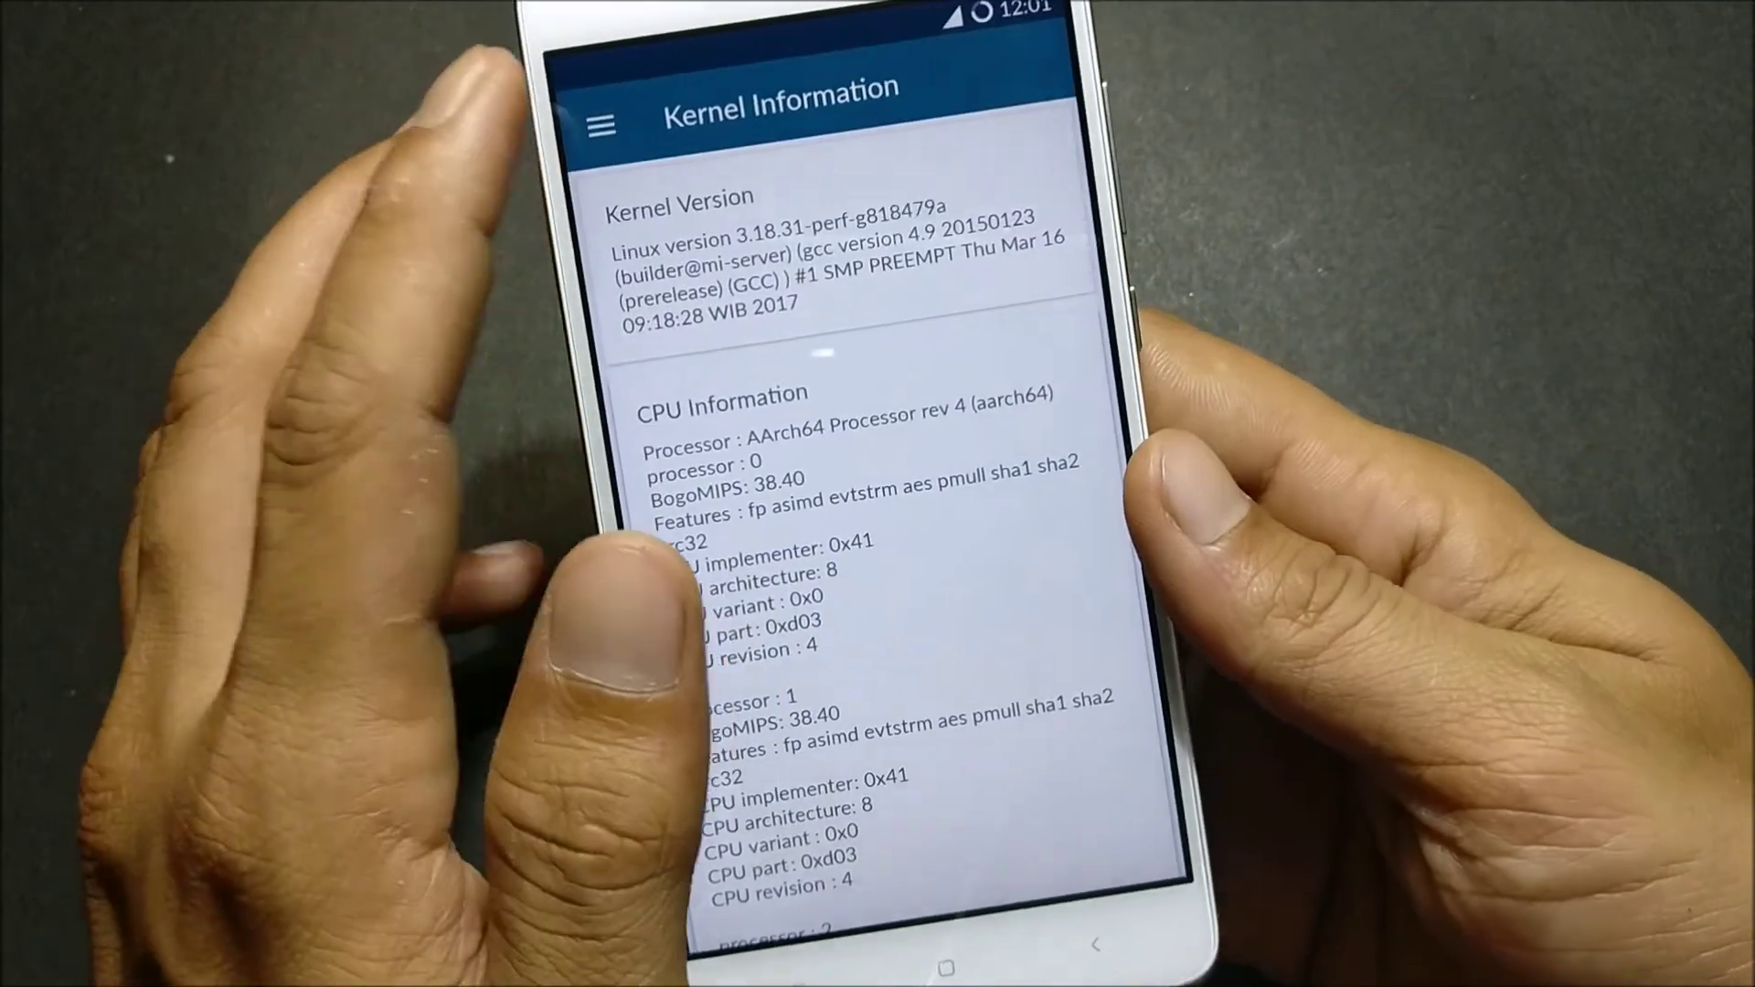
pyautogui.moveTo(617, 590); pyautogui.dragTo(960, 590)
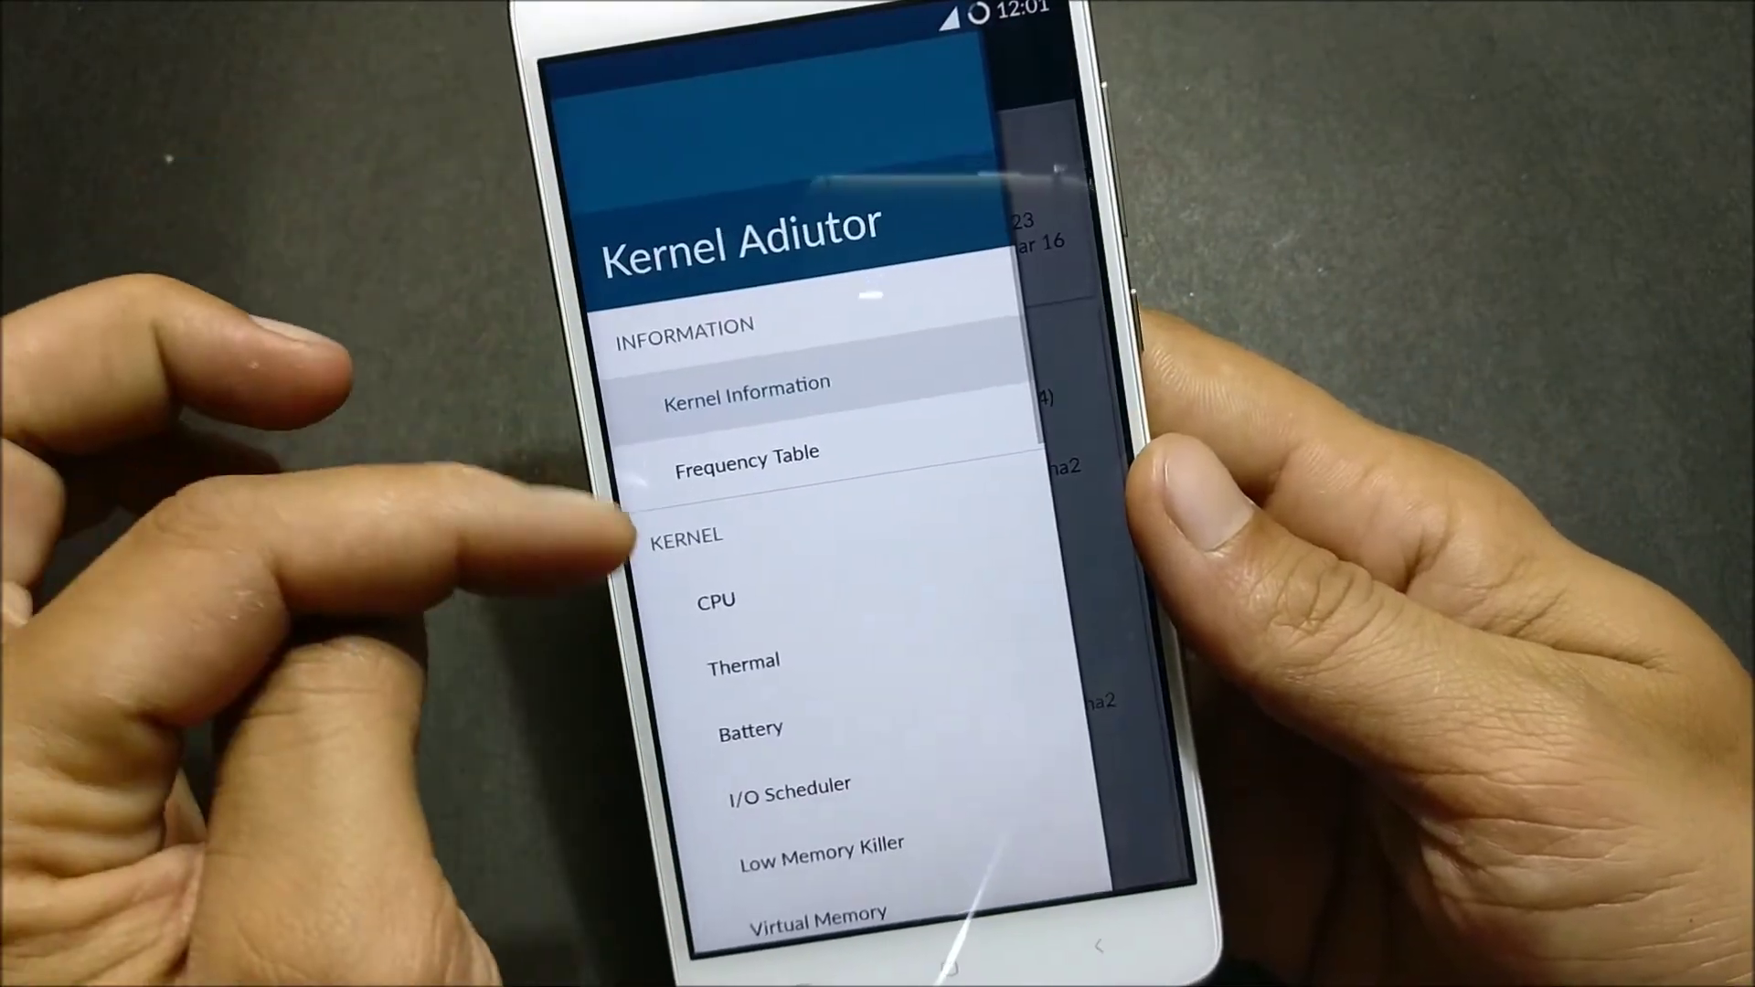
pyautogui.scroll(-5, 768, 549)
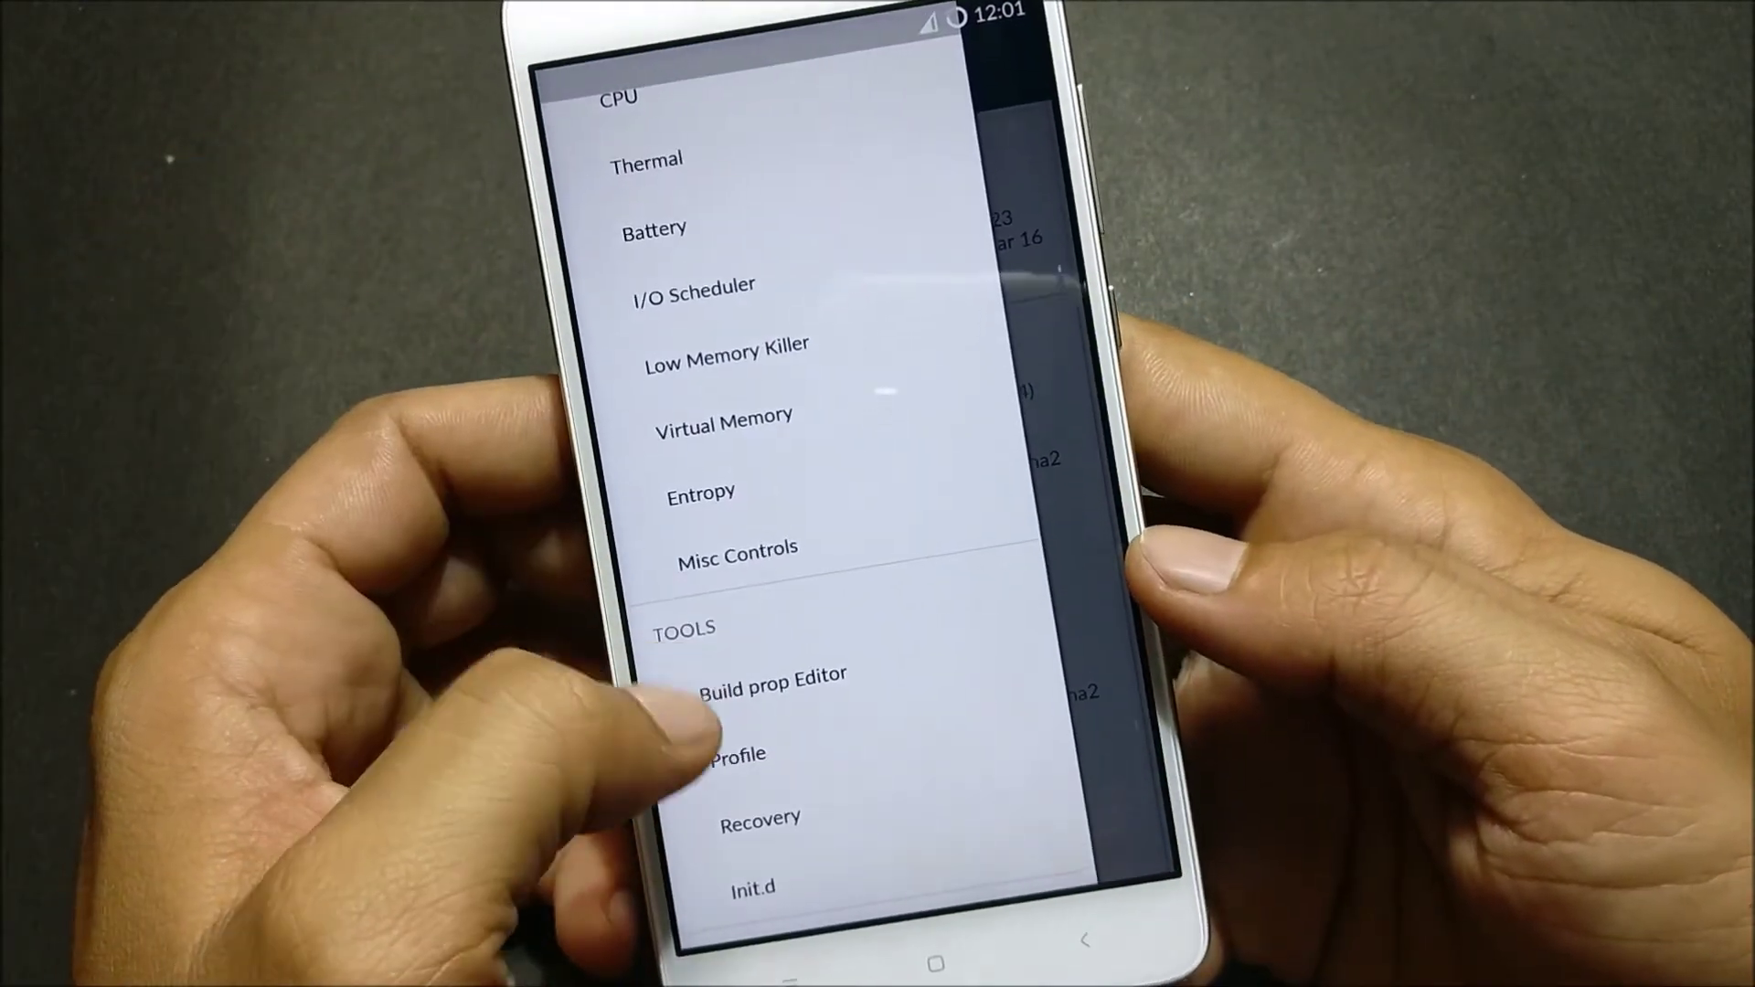
pyautogui.scroll(-3, 768, 617)
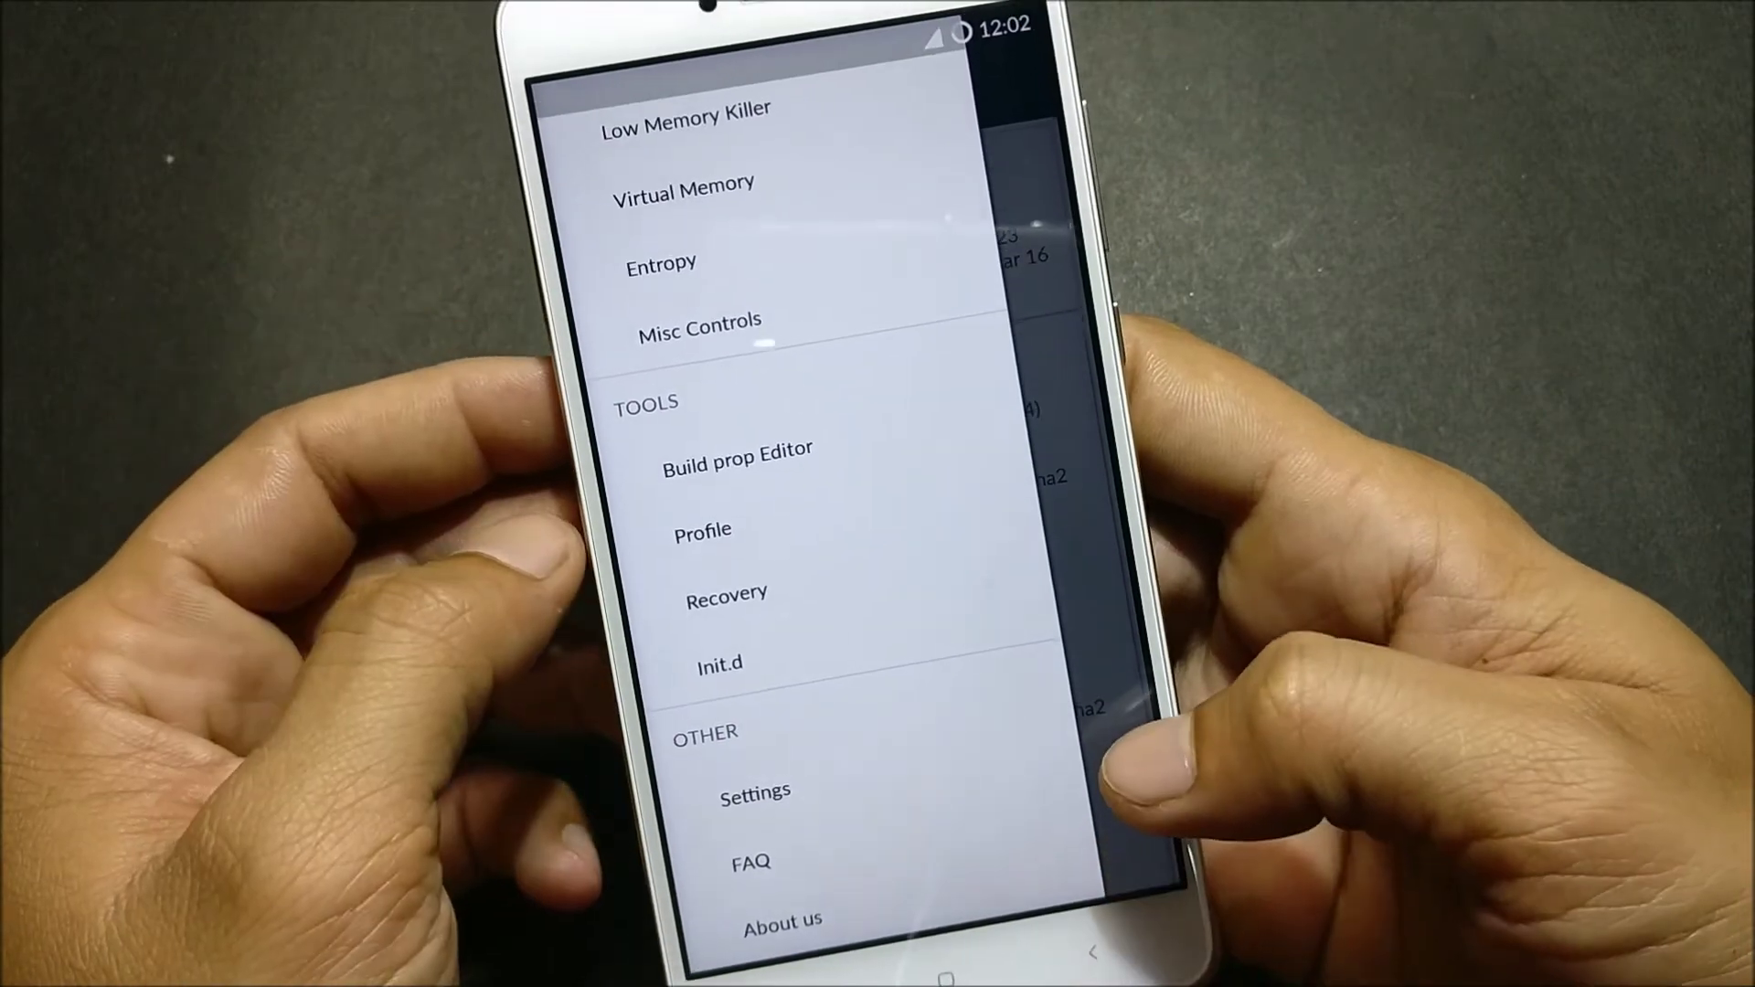
pyautogui.click(1139, 768)
pyautogui.scroll(-5, 878, 550)
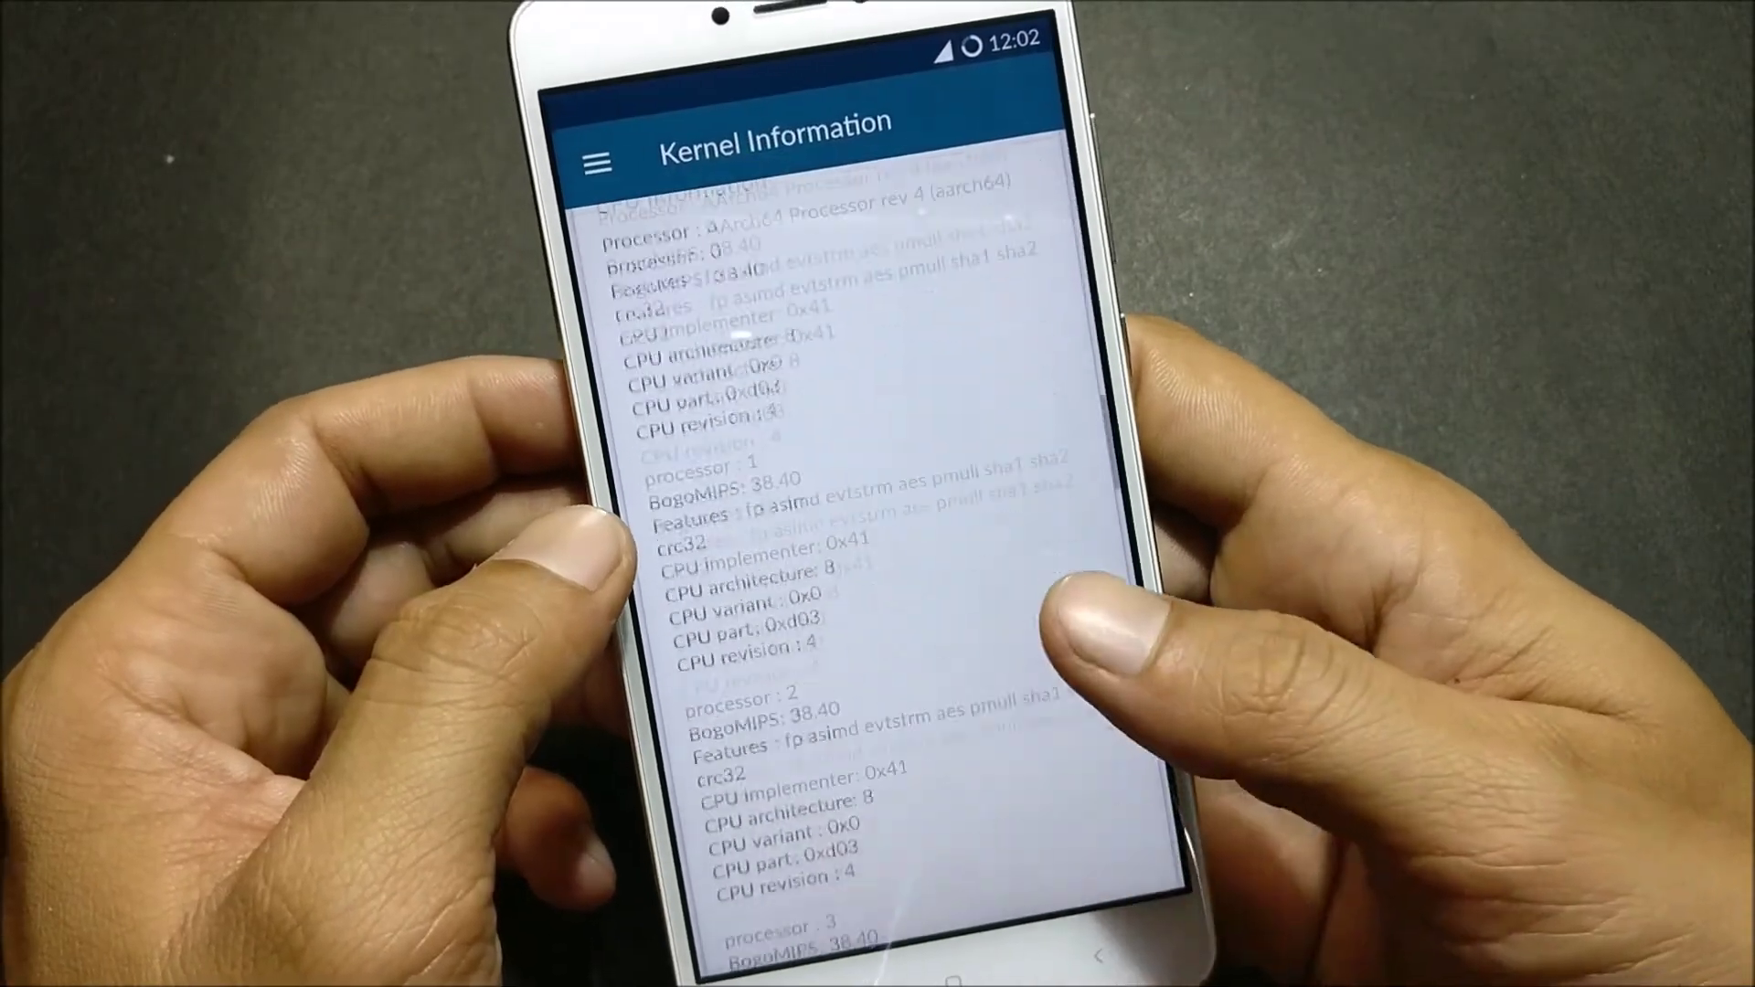
pyautogui.press('Escape')
pyautogui.press('Escape')
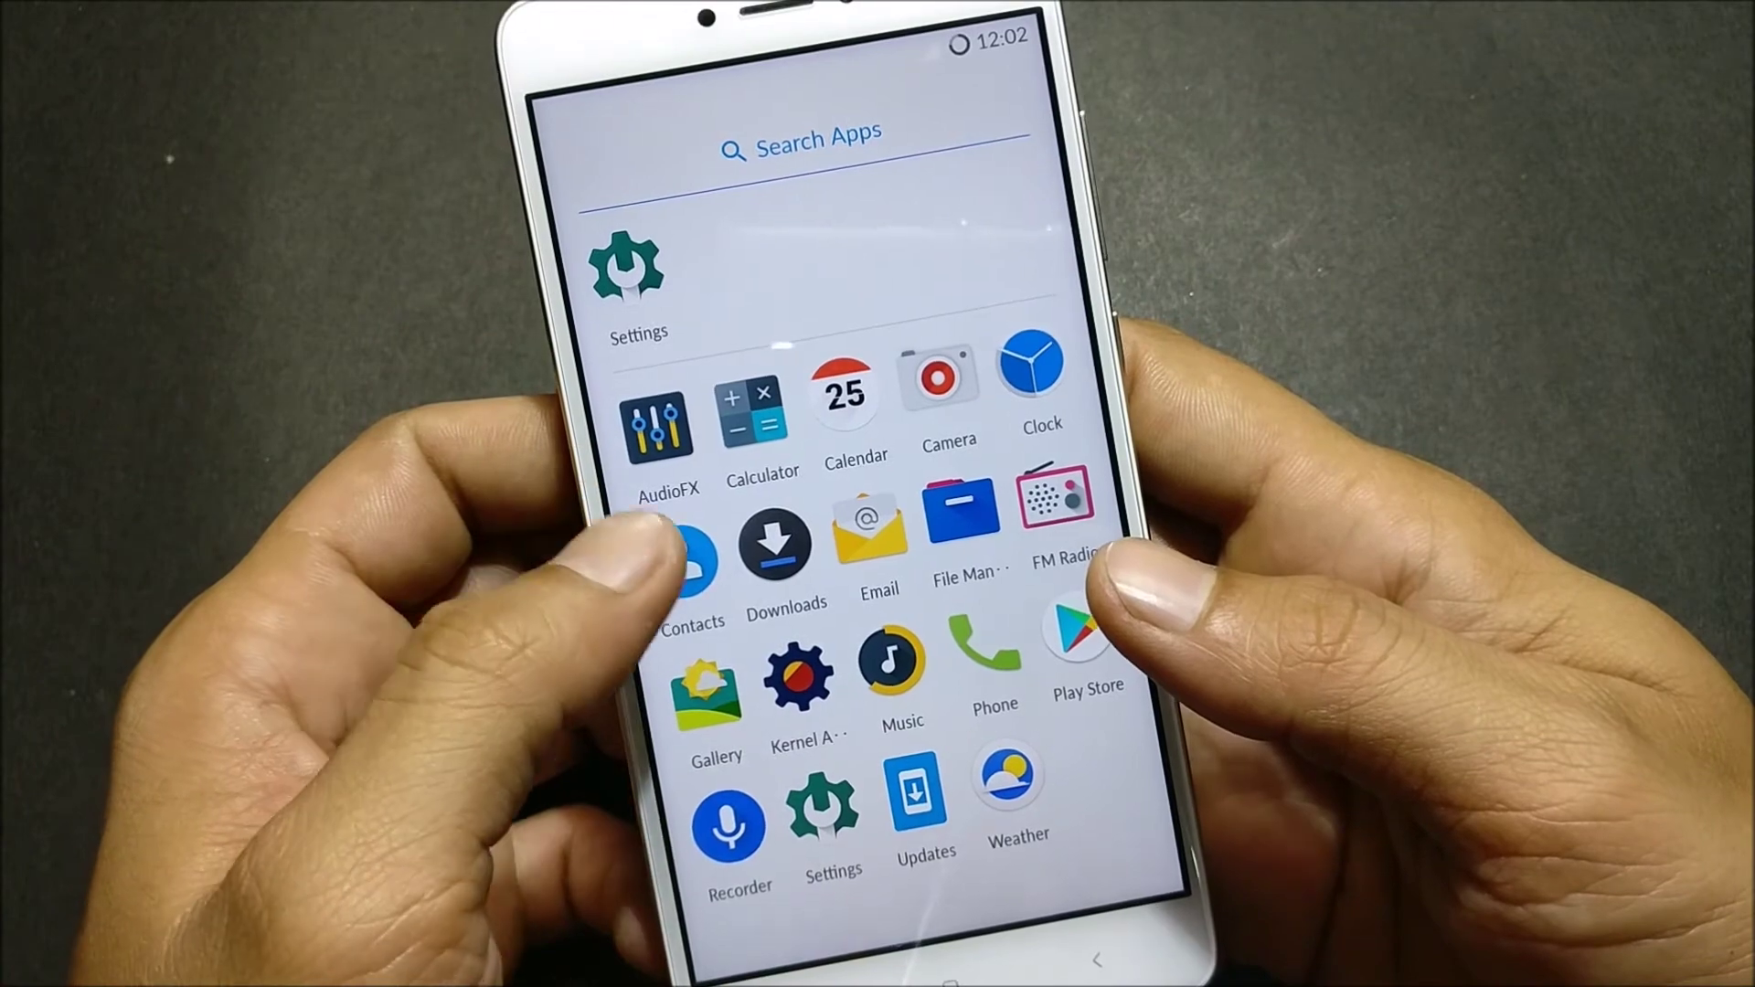
pyautogui.click(937, 381)
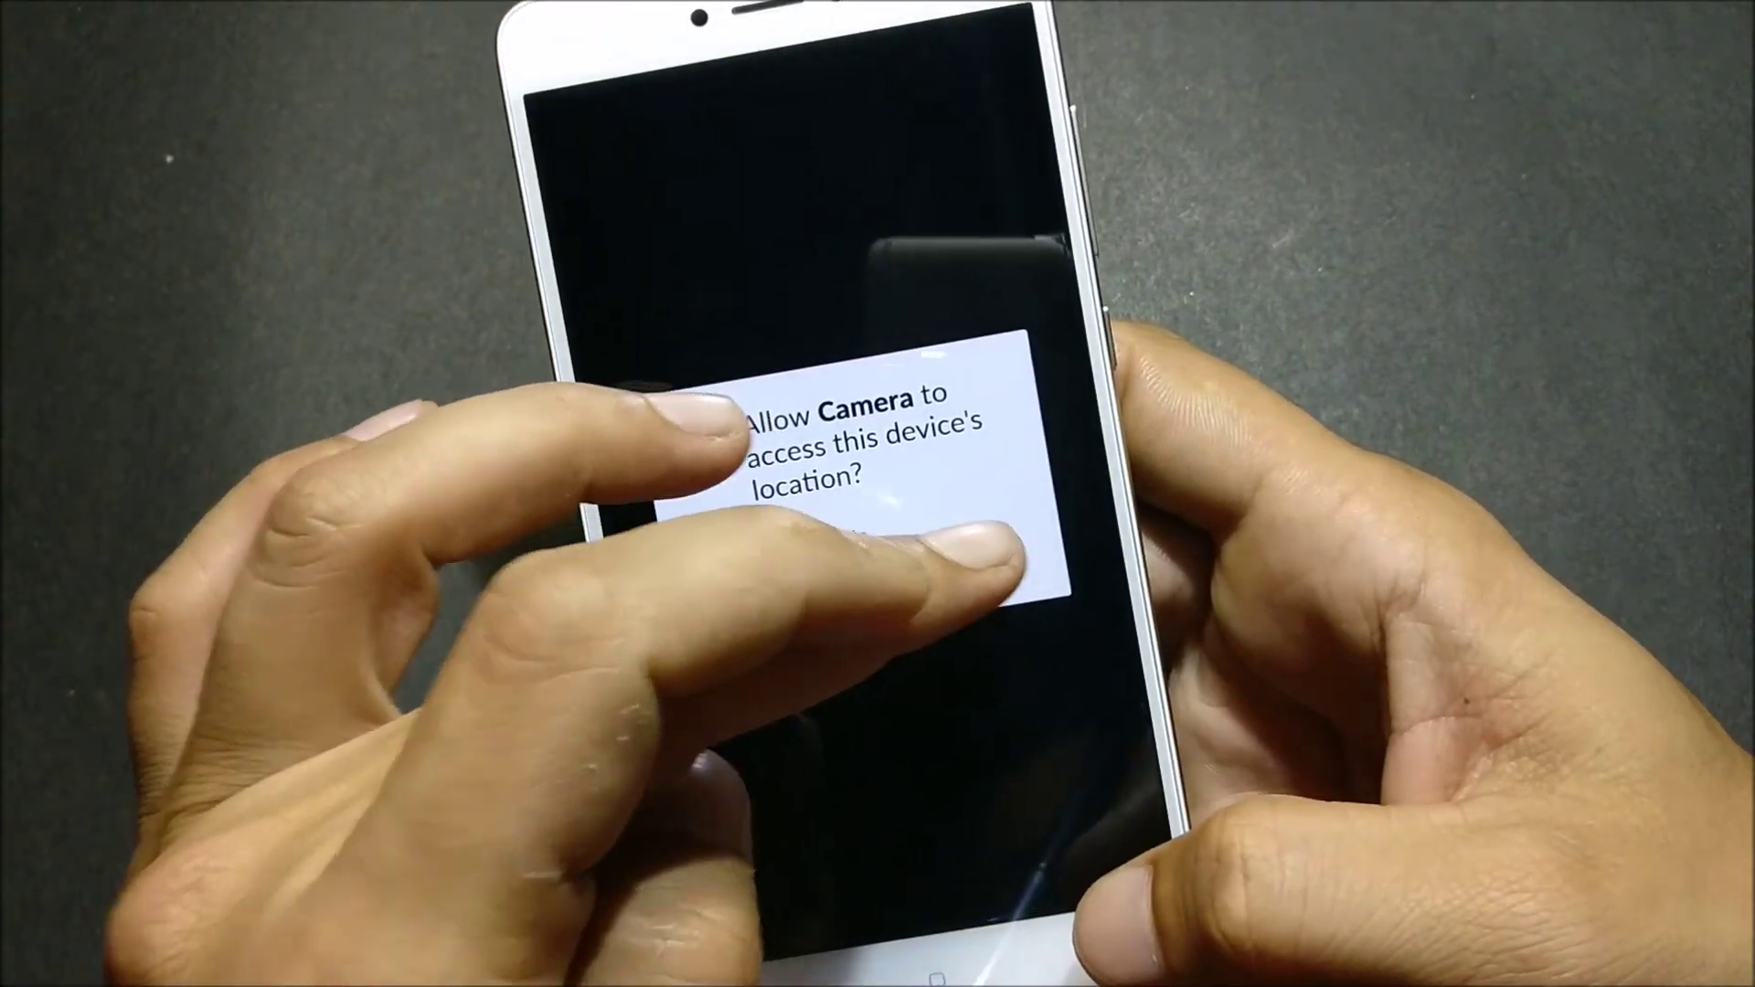
pyautogui.click(999, 586)
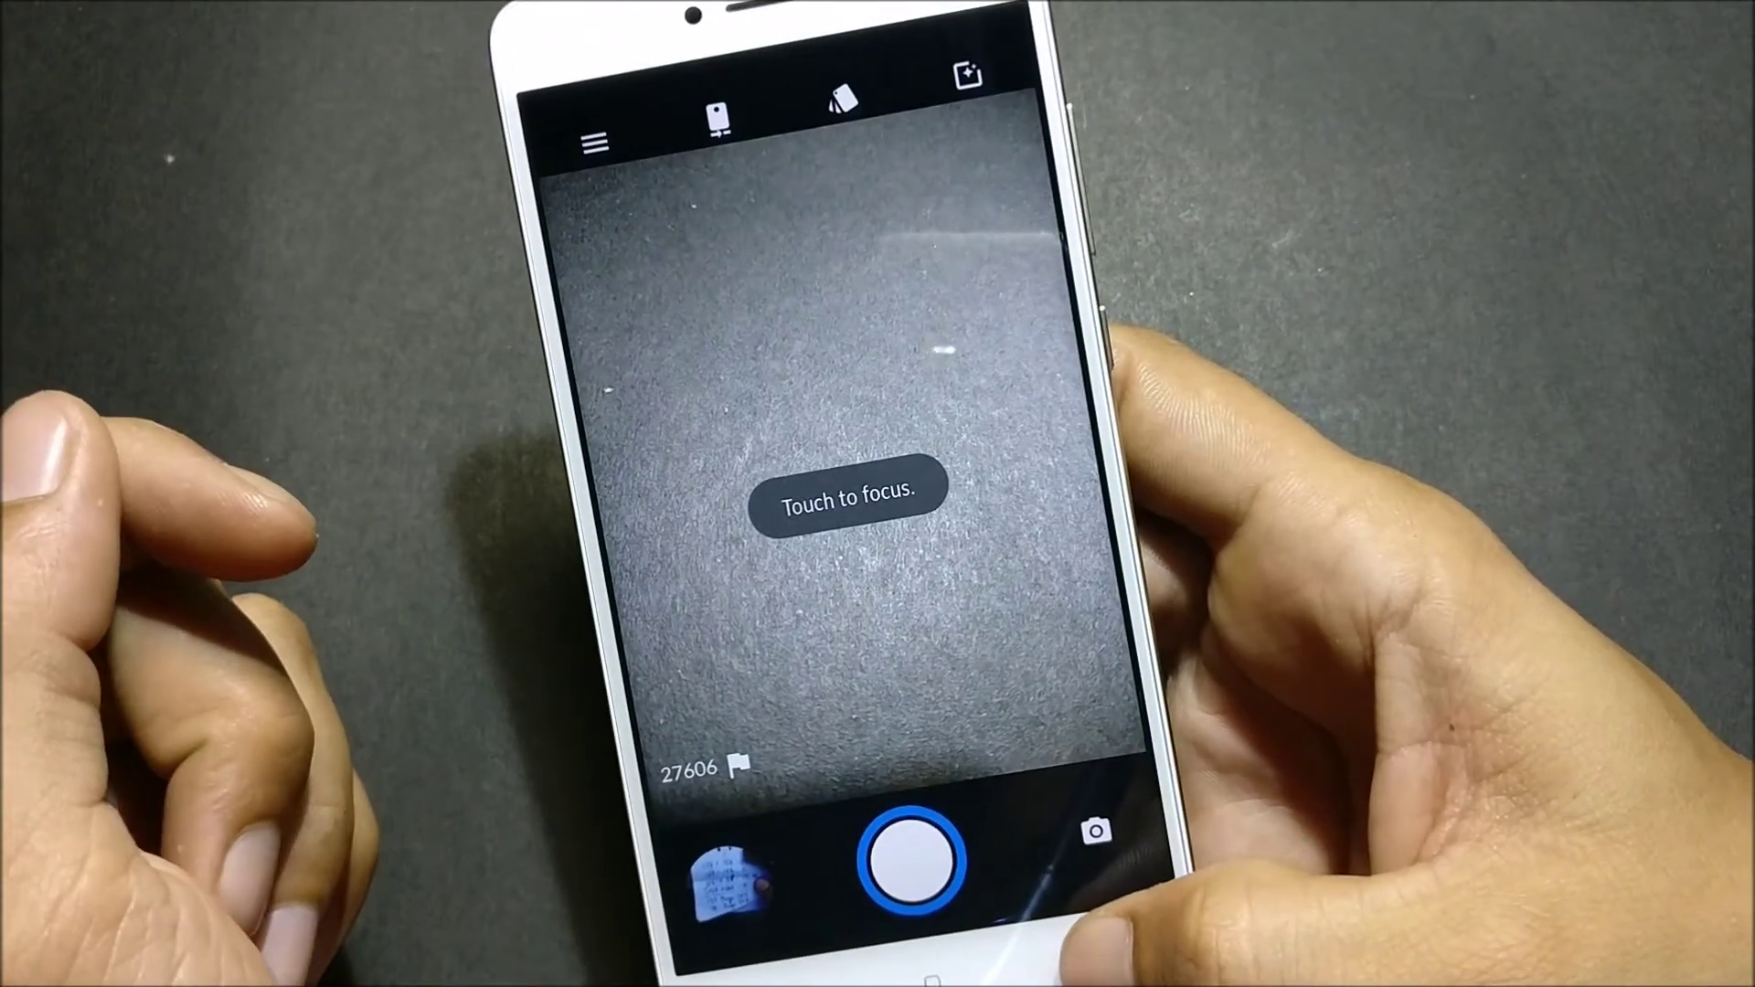
pyautogui.click(1097, 947)
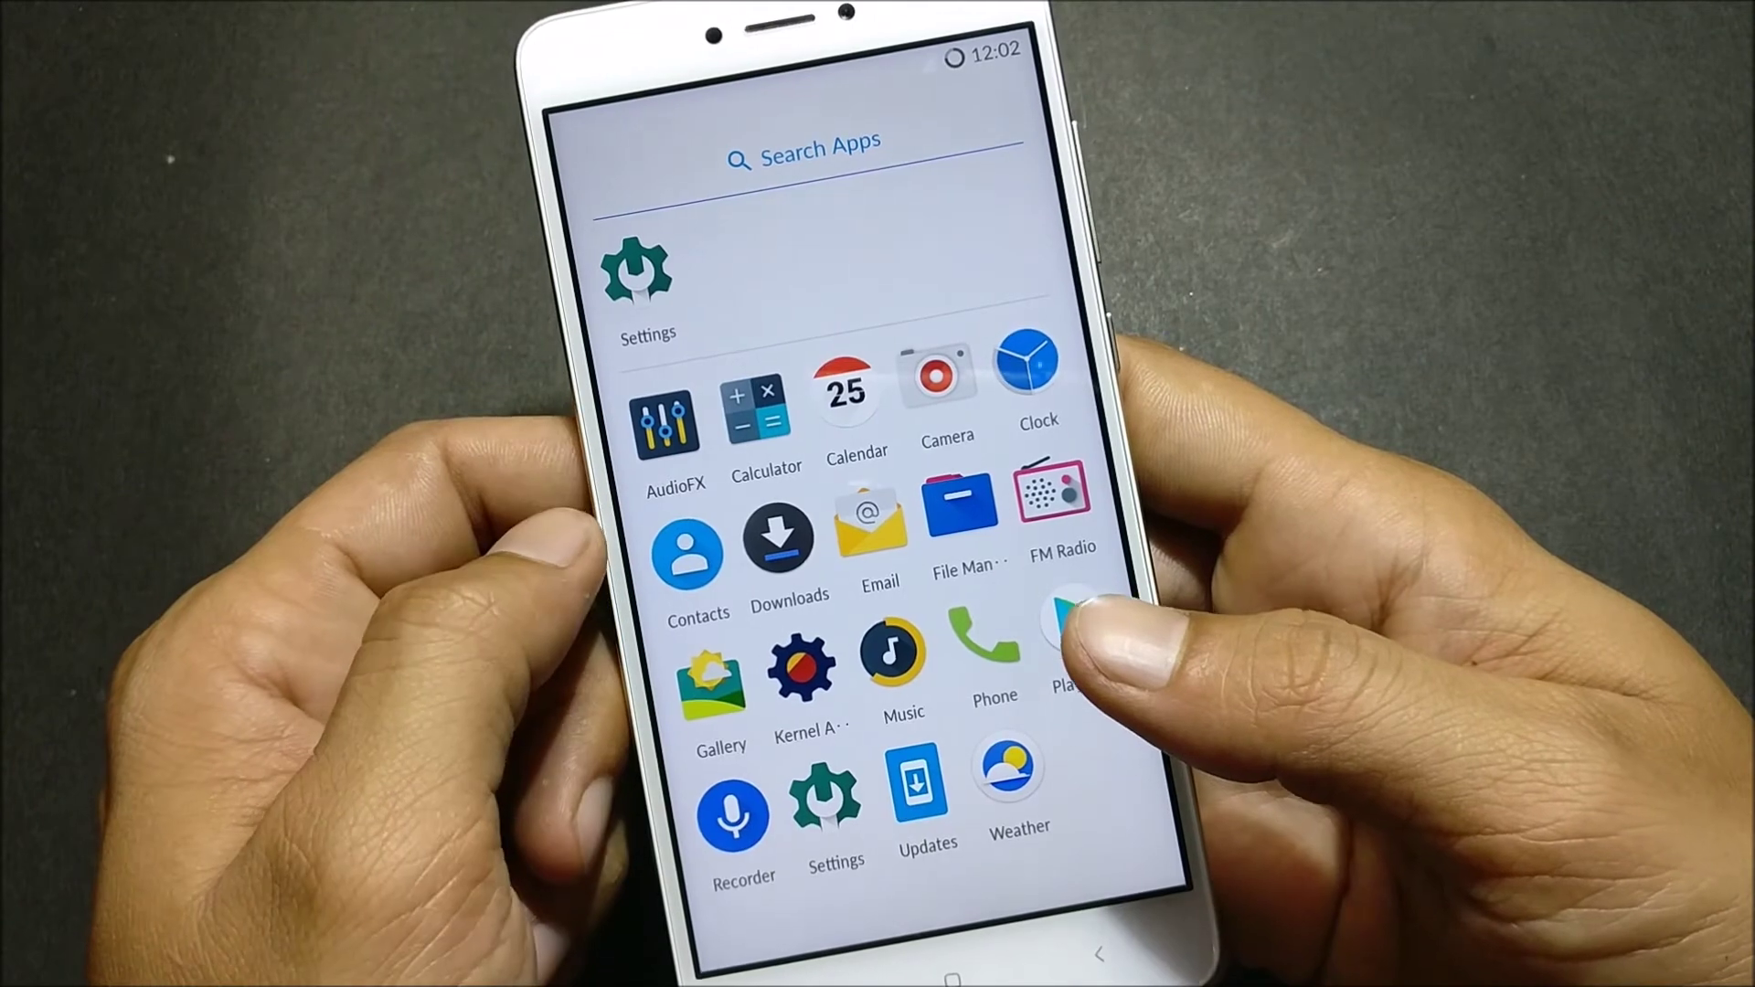
pyautogui.moveTo(1077, 620); pyautogui.dragTo(1104, 662)
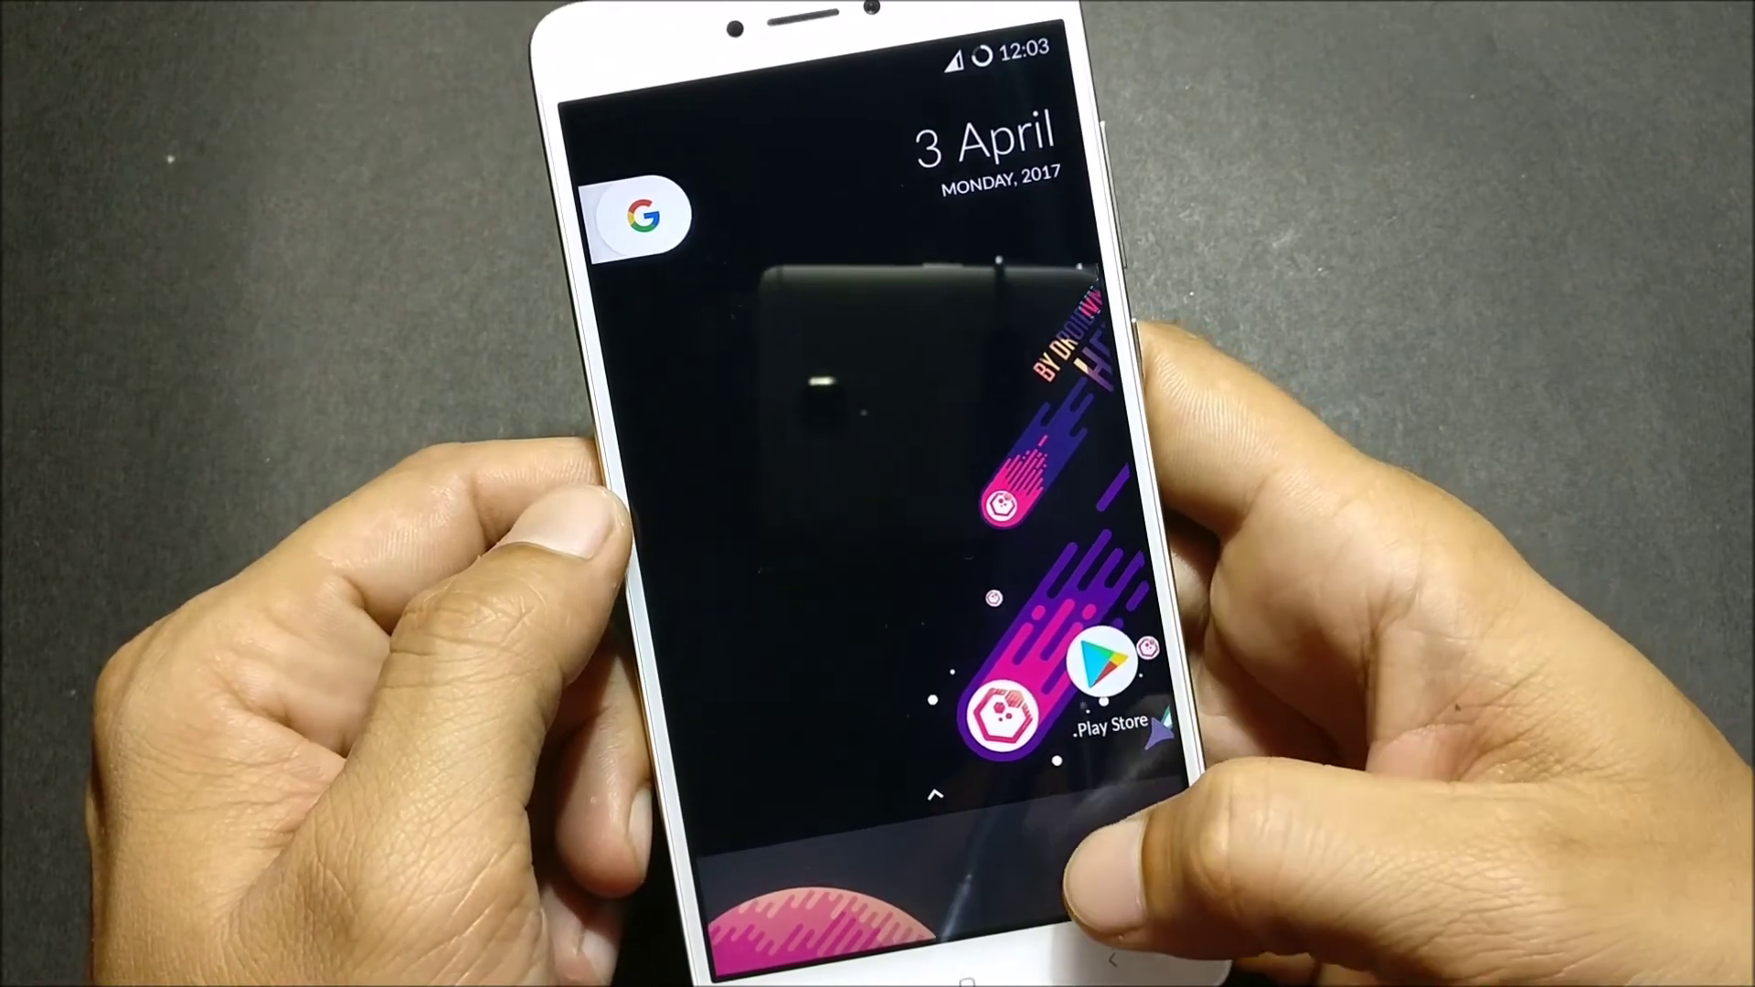
# Swipe up from the home screen to bring back the app drawer.
pyautogui.moveTo(947, 823); pyautogui.dragTo(960, 480)
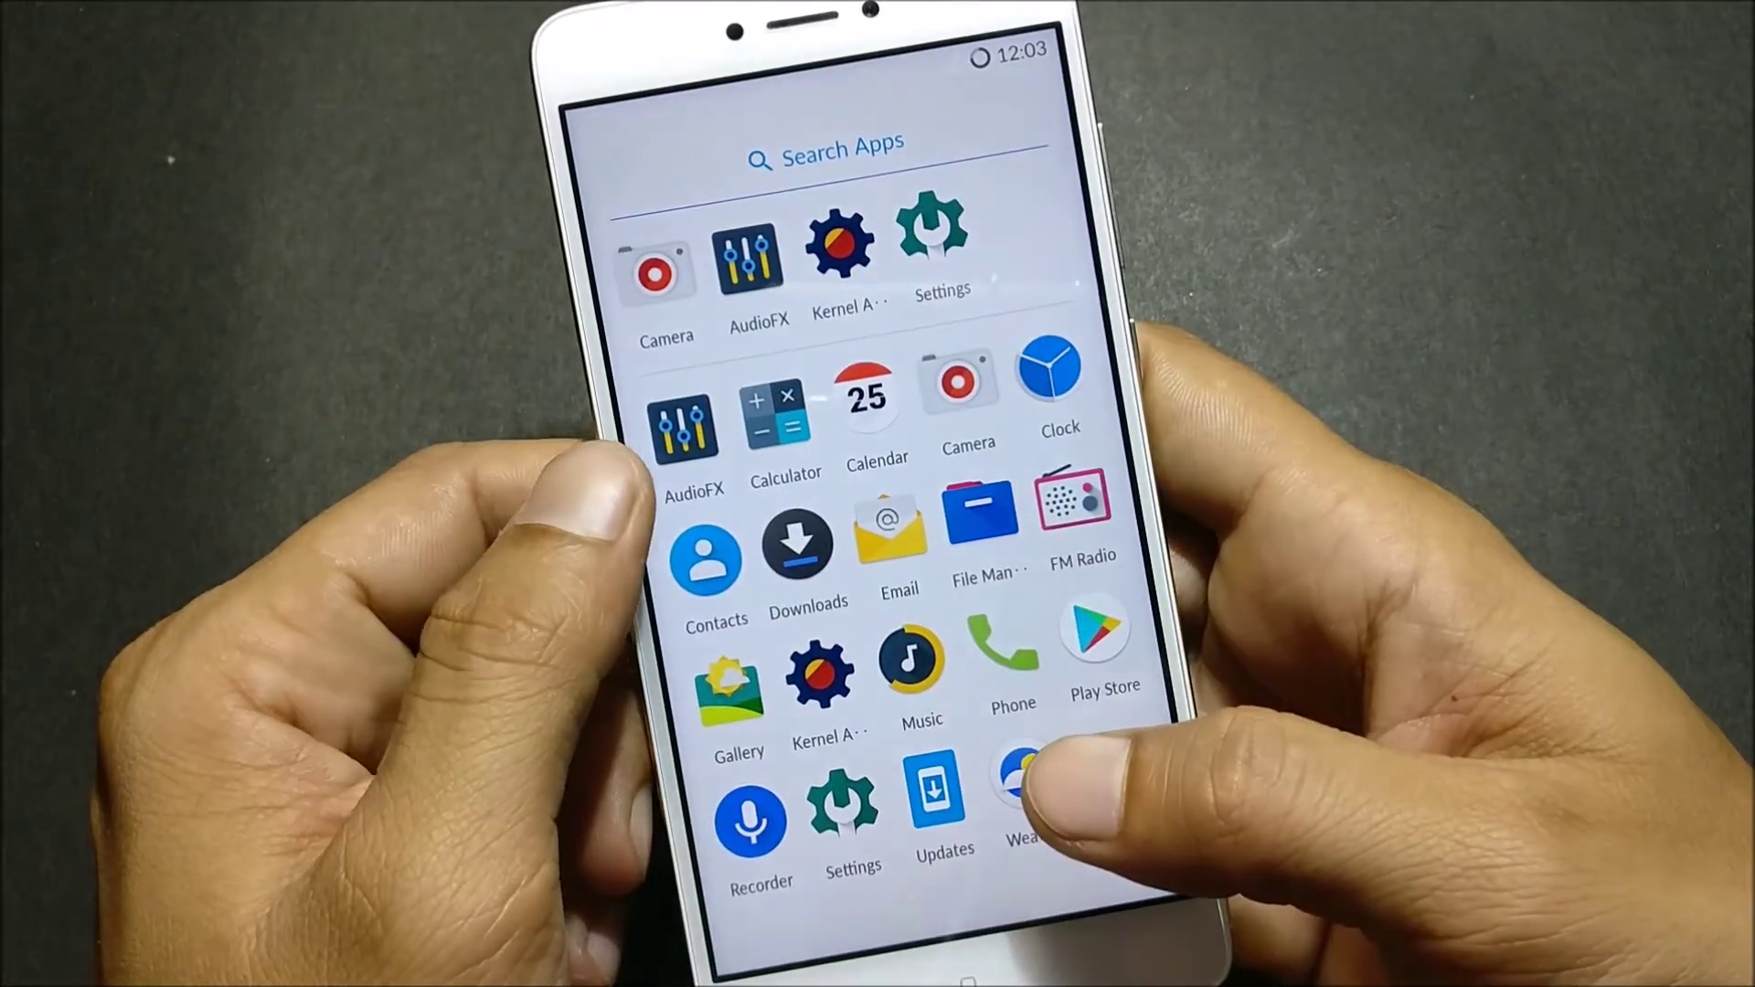